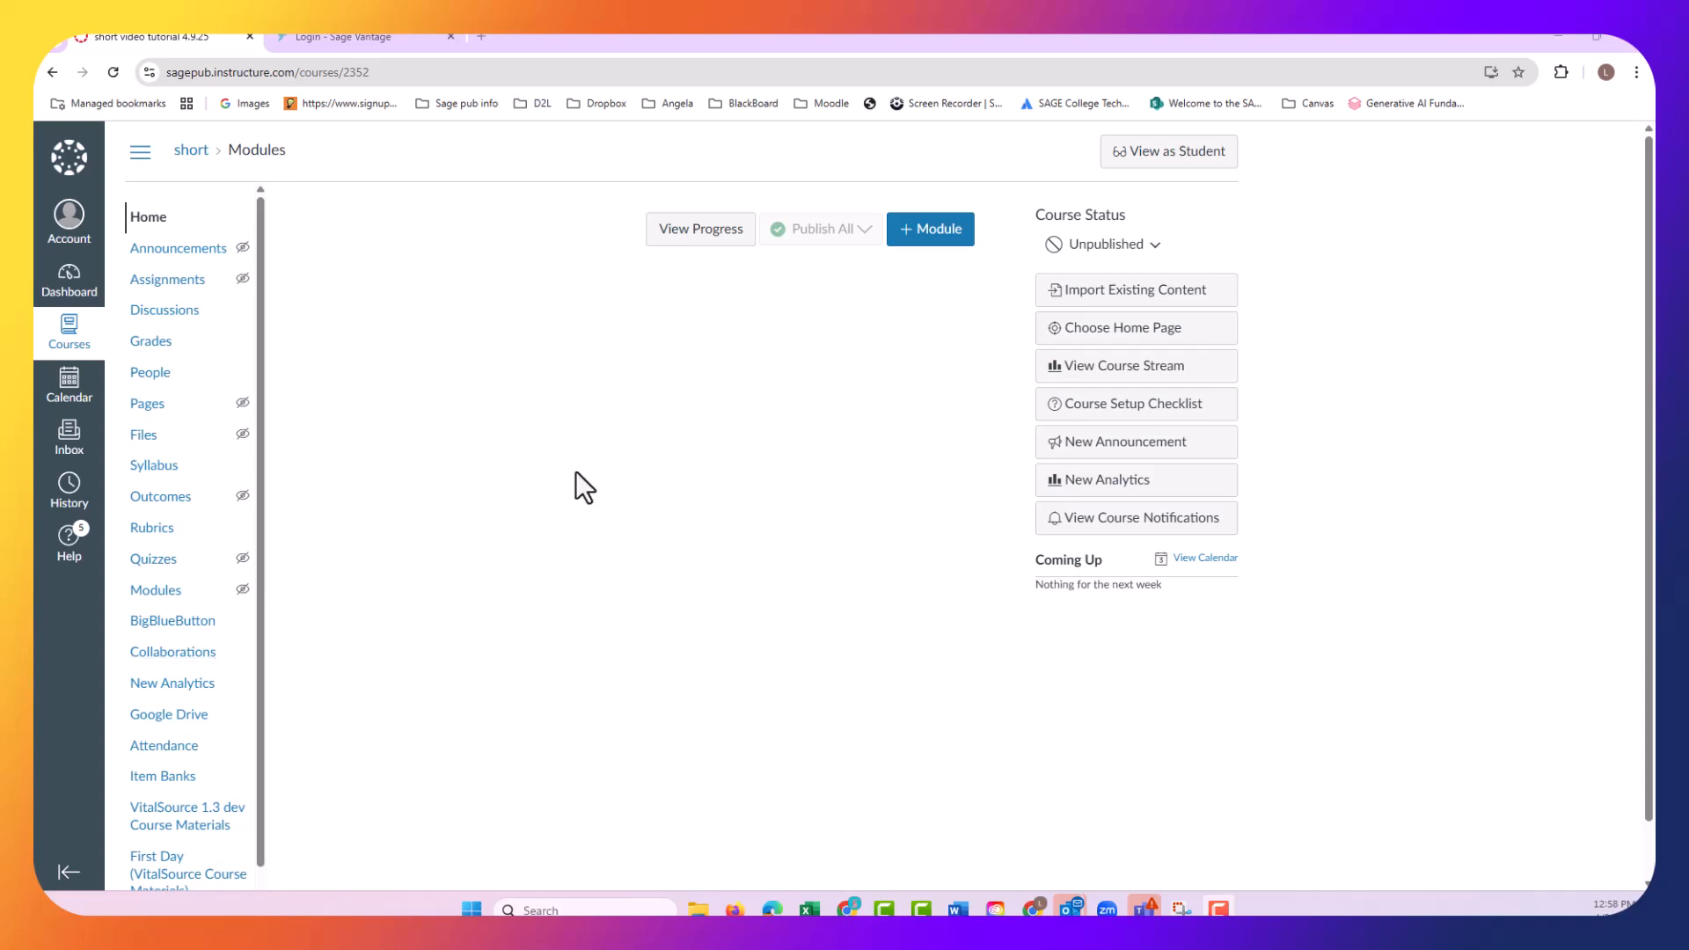
- Create a module named "Vantage links" on the course's Modules page
left_click(158, 591)
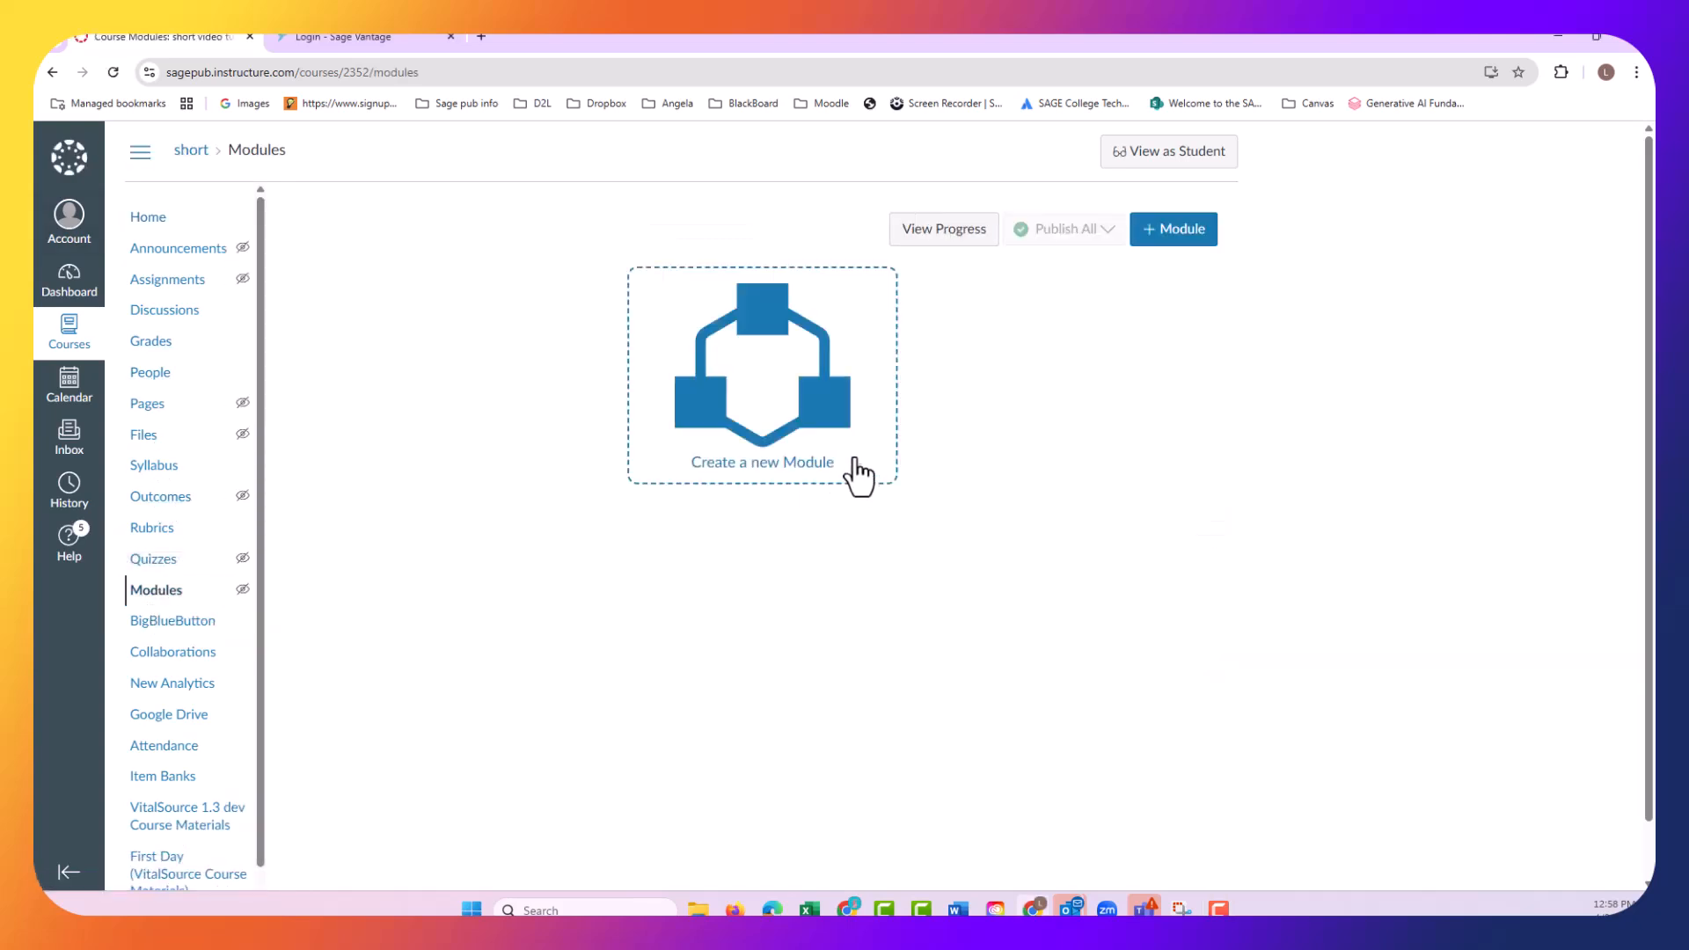
left_click(1173, 229)
type("Vantage links")
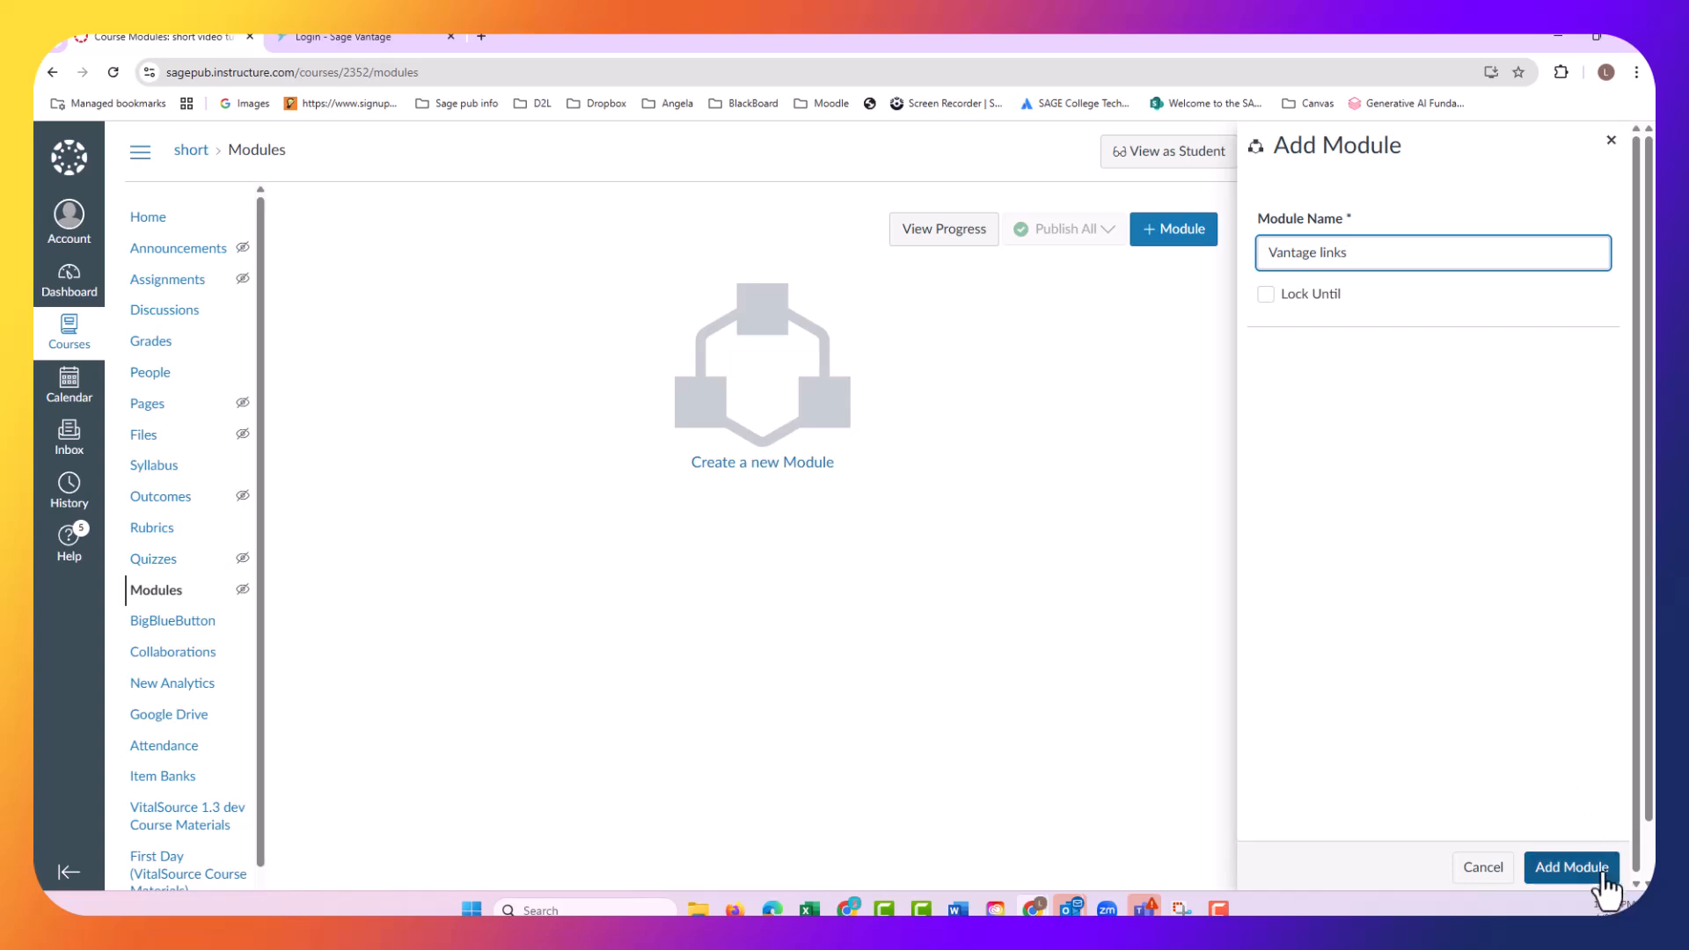
left_click(1574, 871)
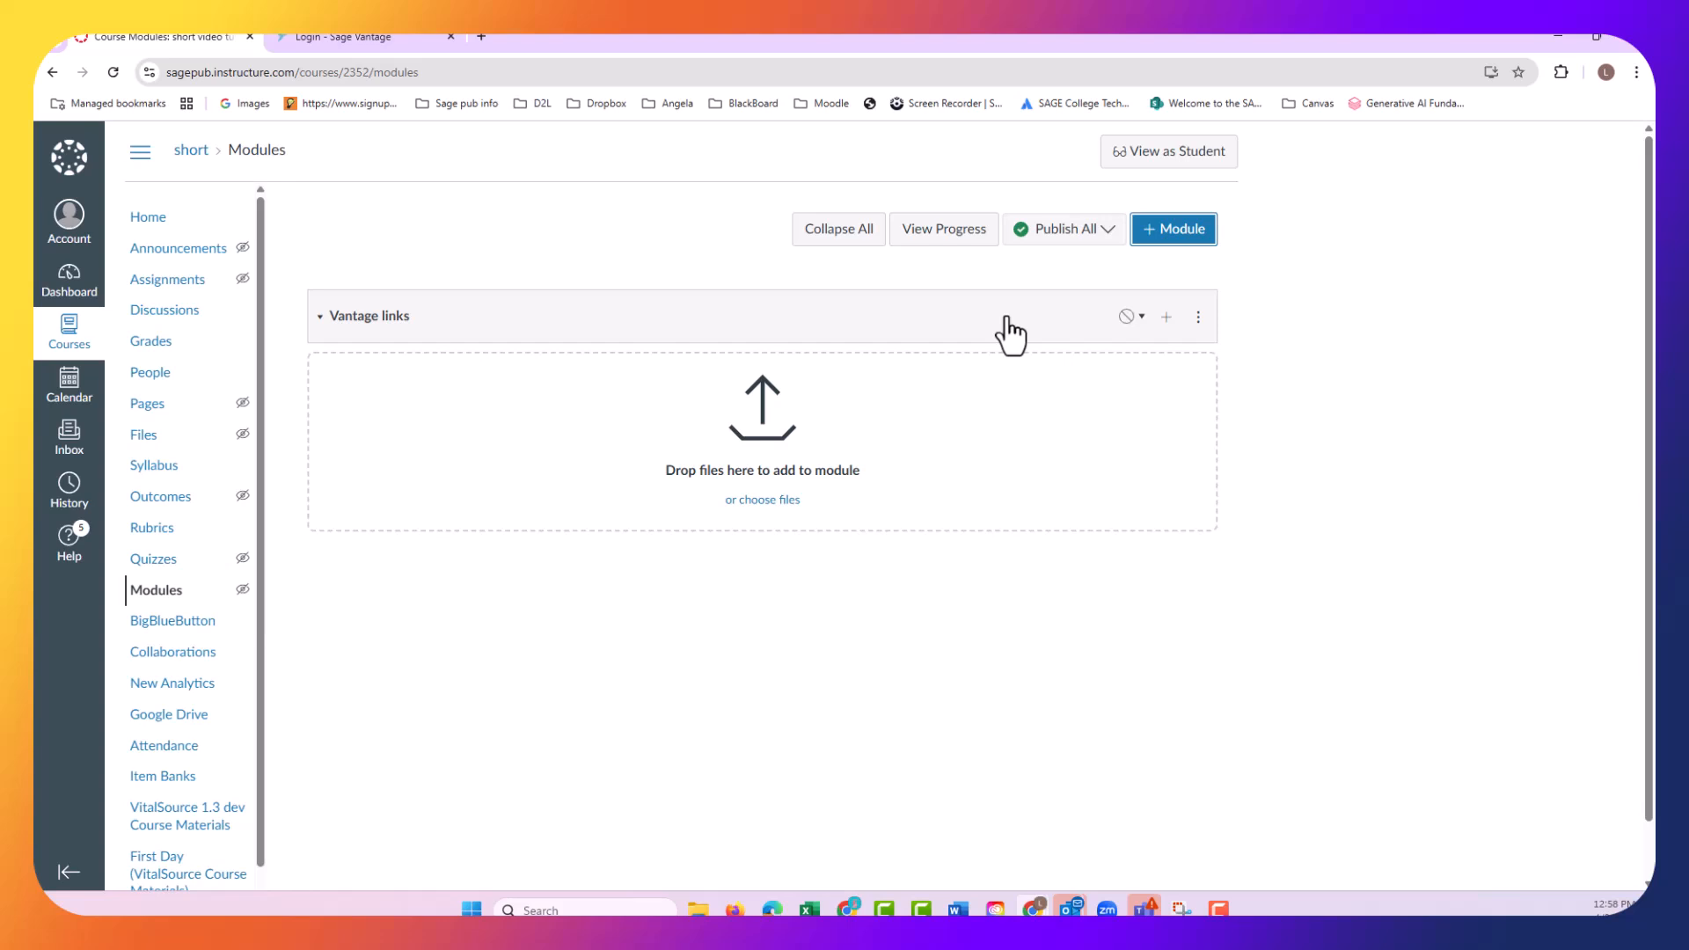
- Start adding an External Tool item to the Vantage links module, using the SAGE Vantage 1.3 Prod tool
left_click(1167, 318)
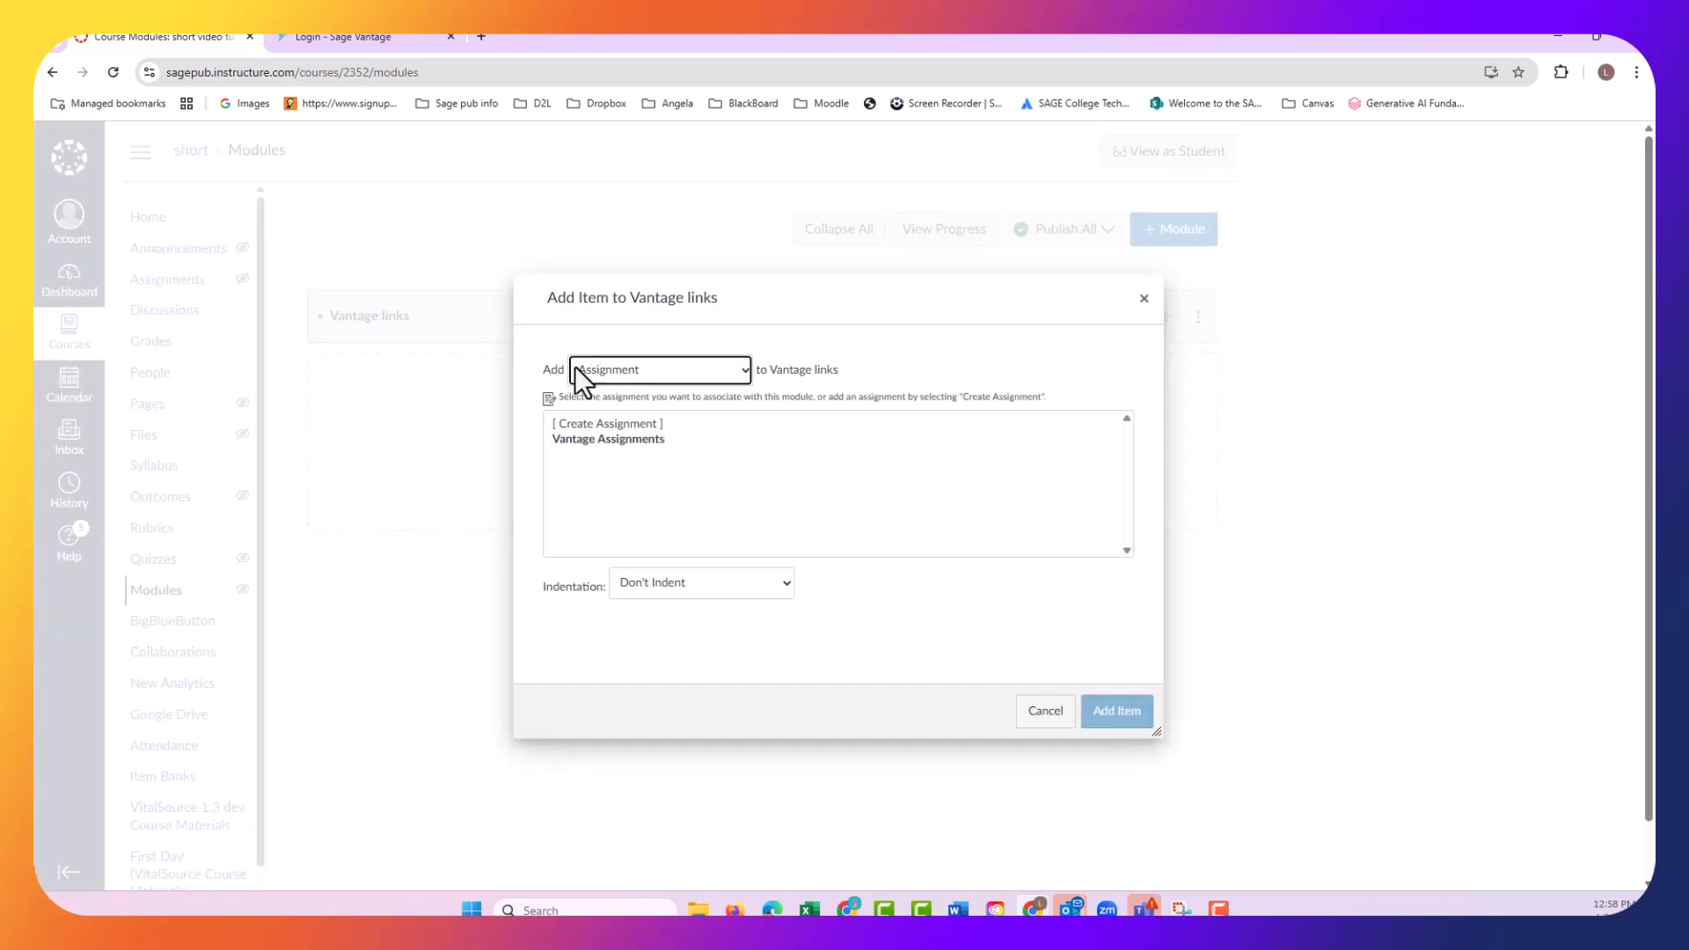
left_click(744, 372)
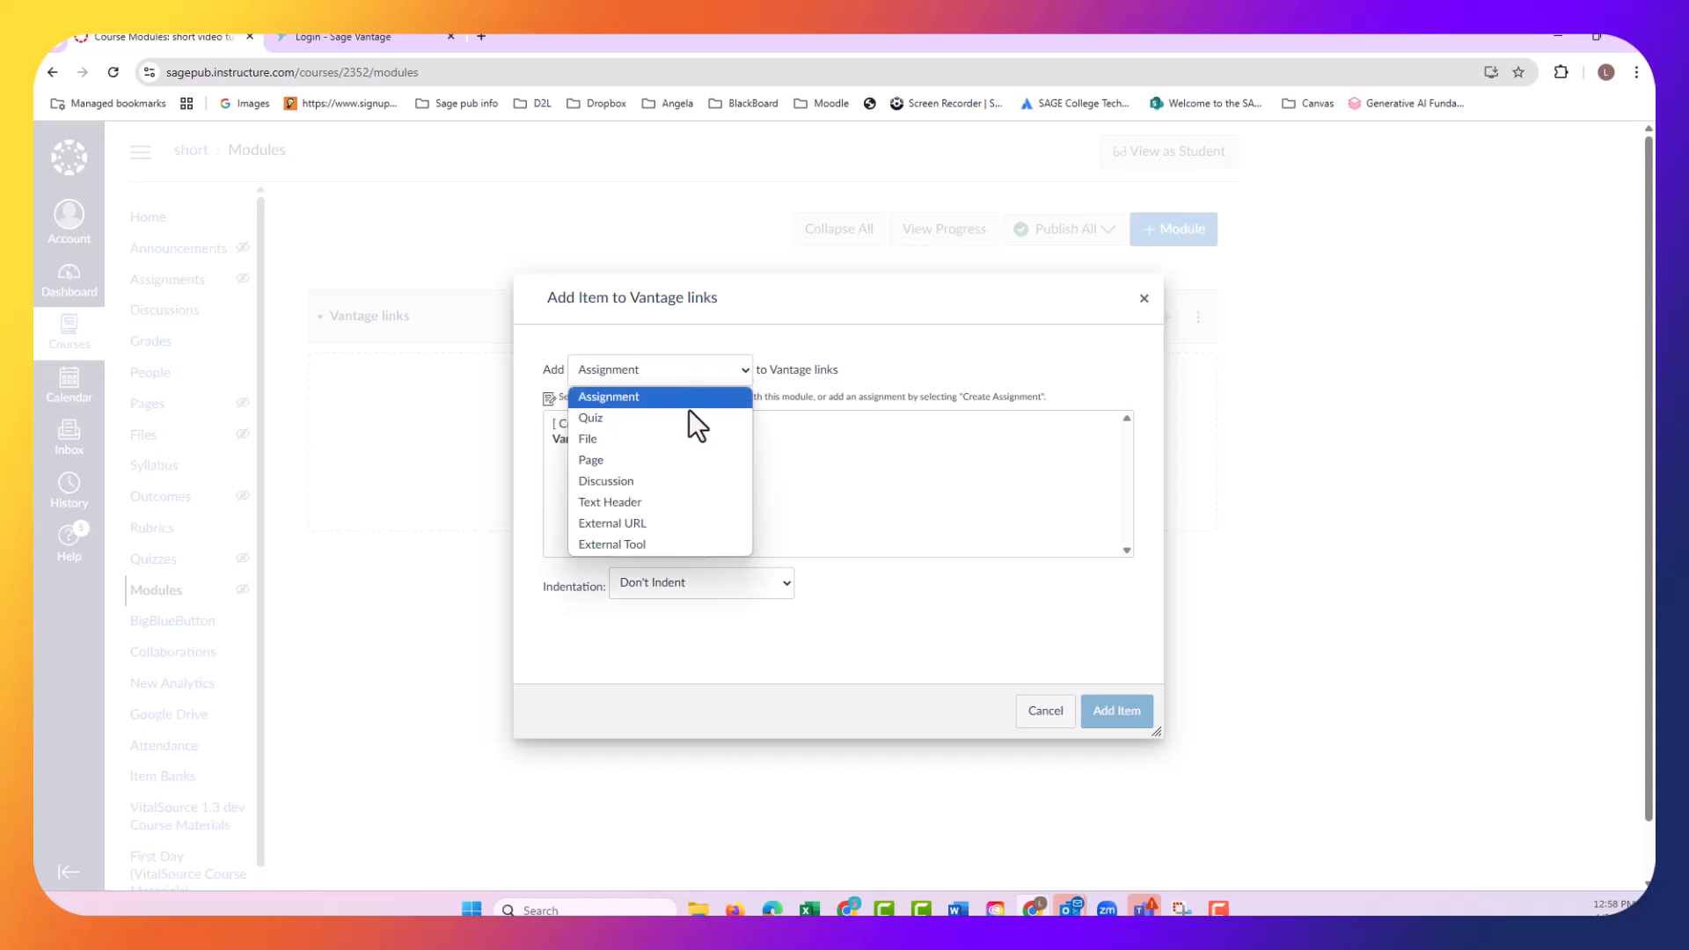
left_click(667, 543)
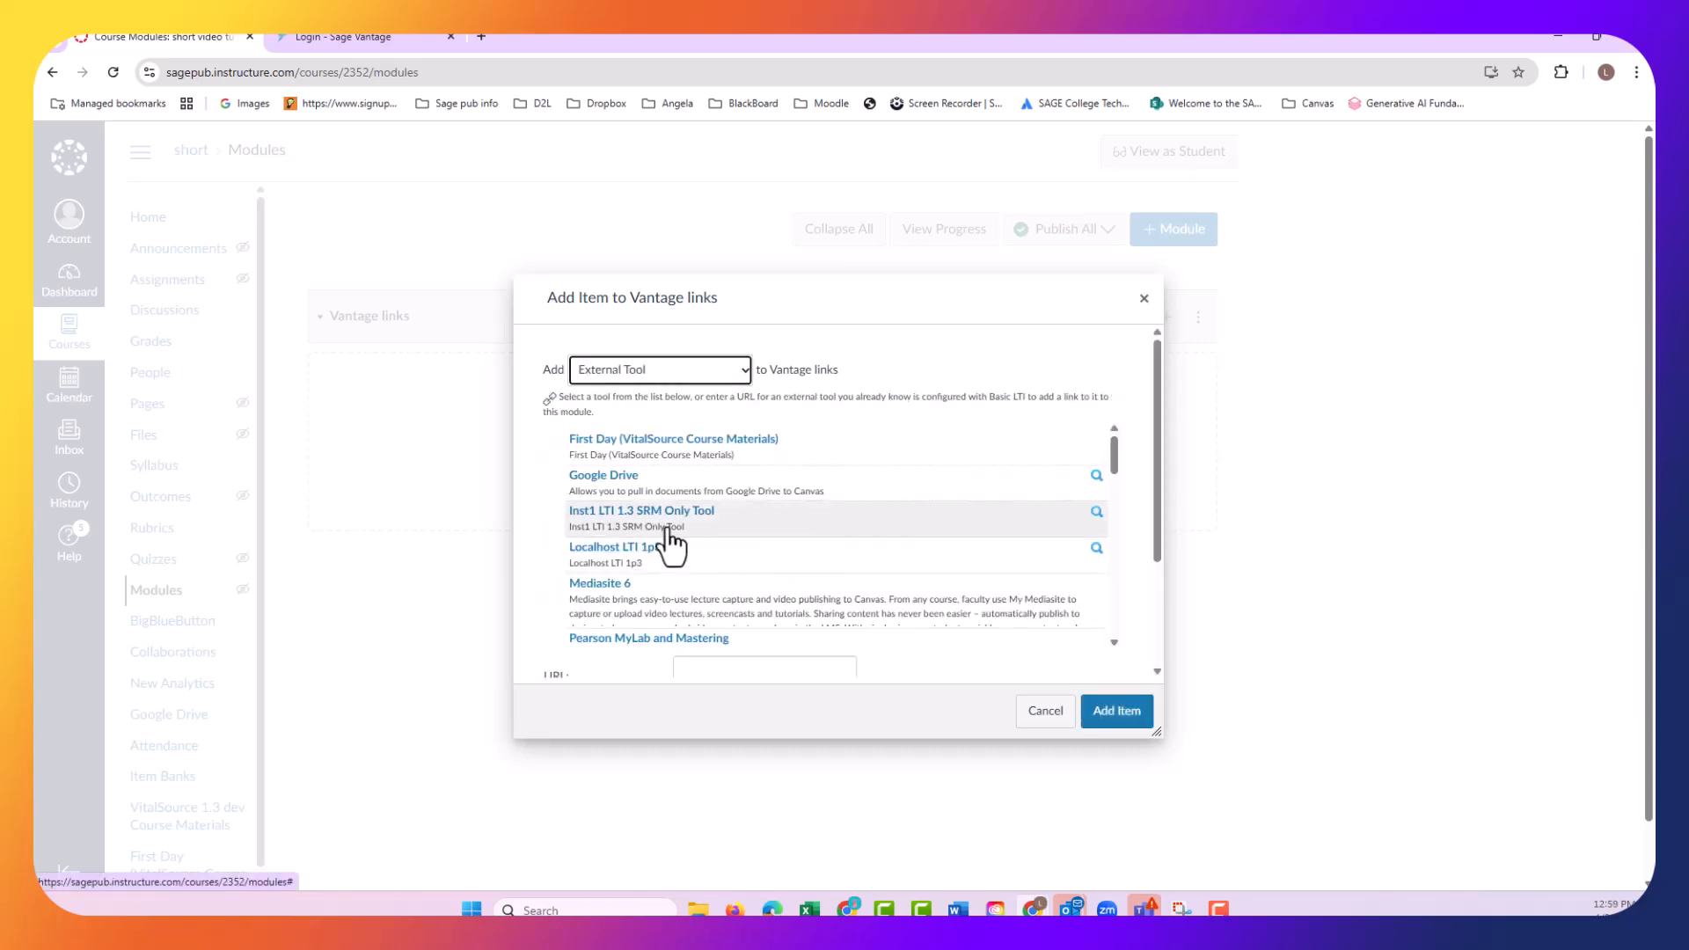
scroll(626, 461, "down", 5)
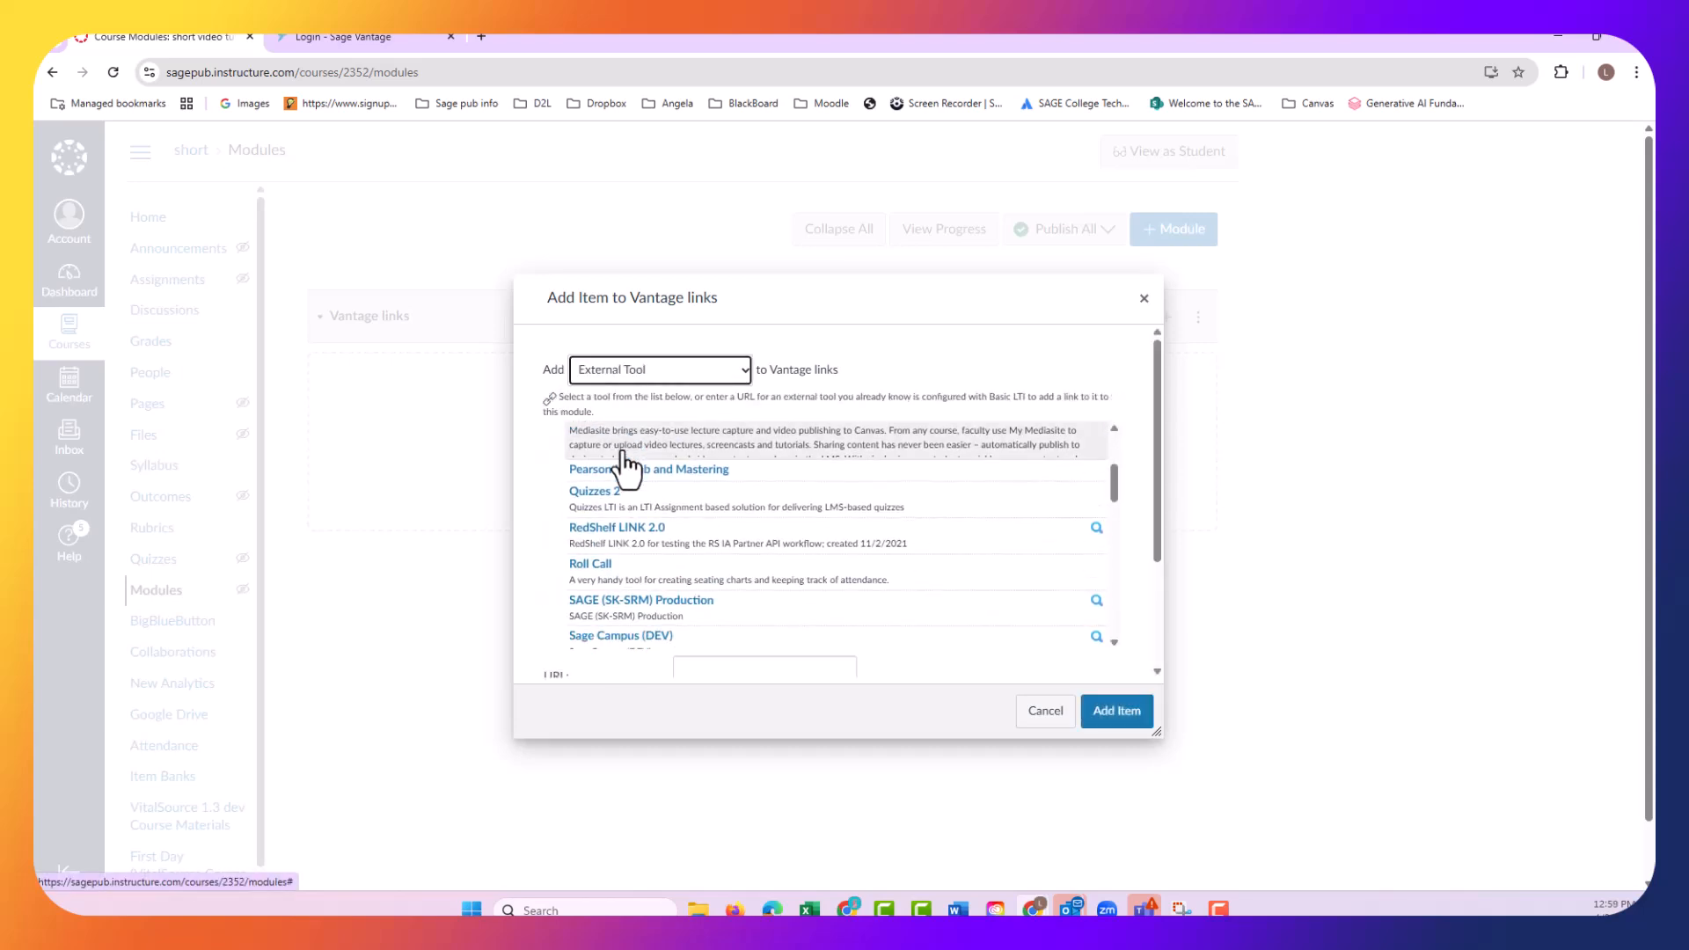
scroll(627, 466, "down", 6)
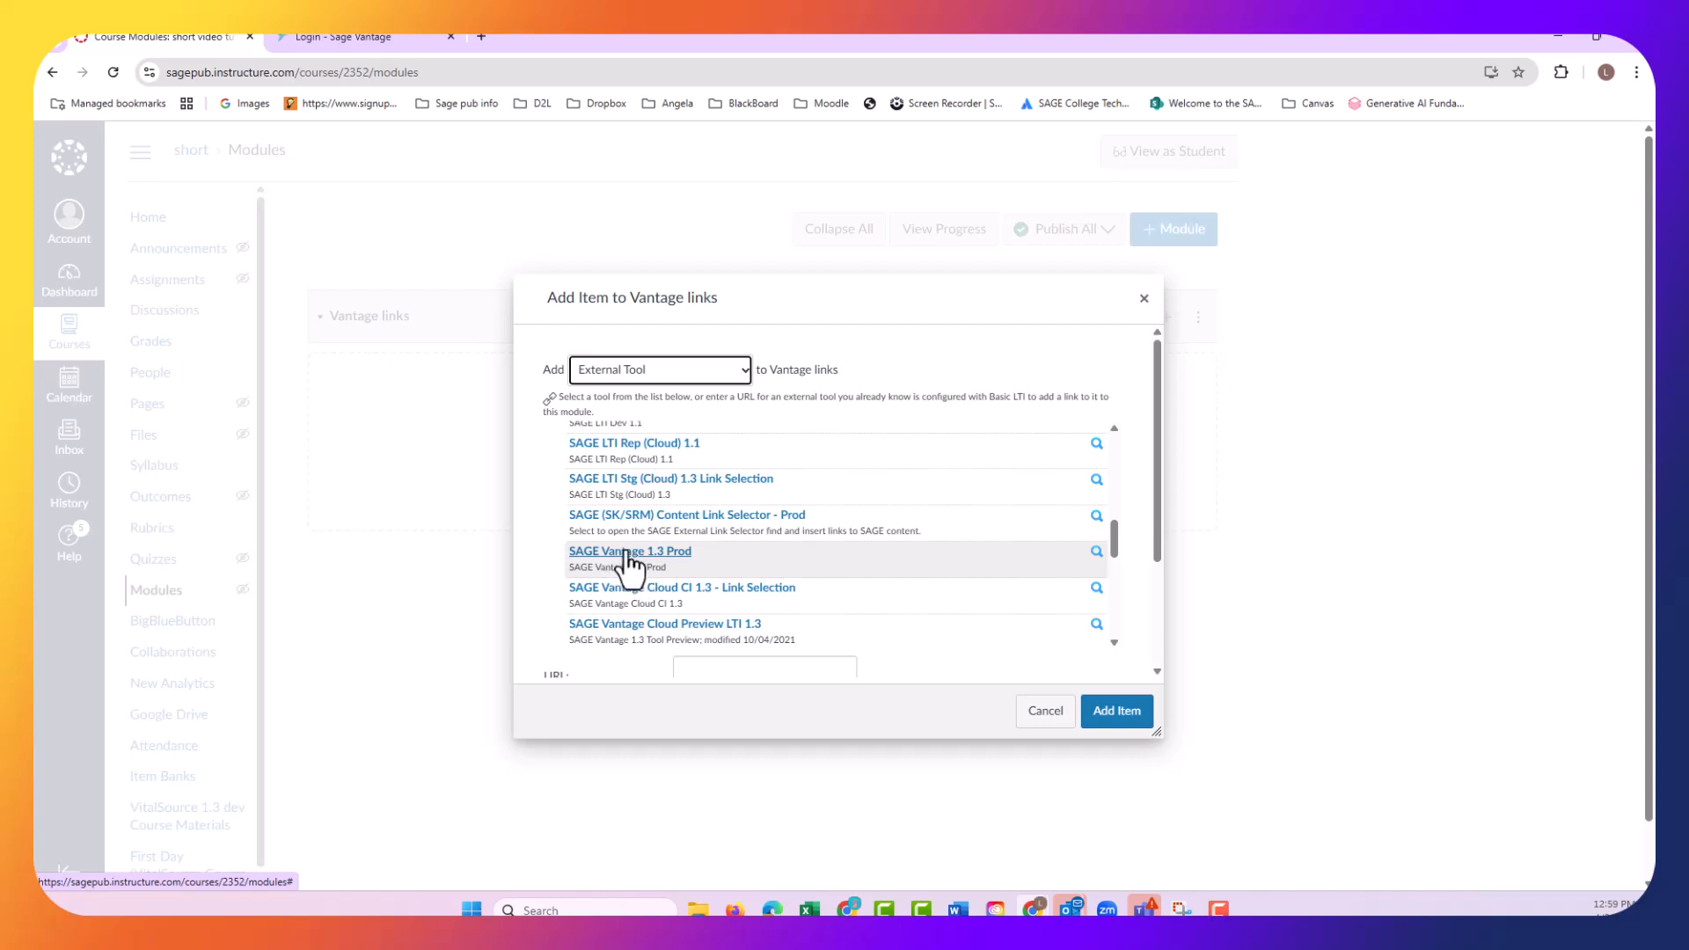
left_click(627, 555)
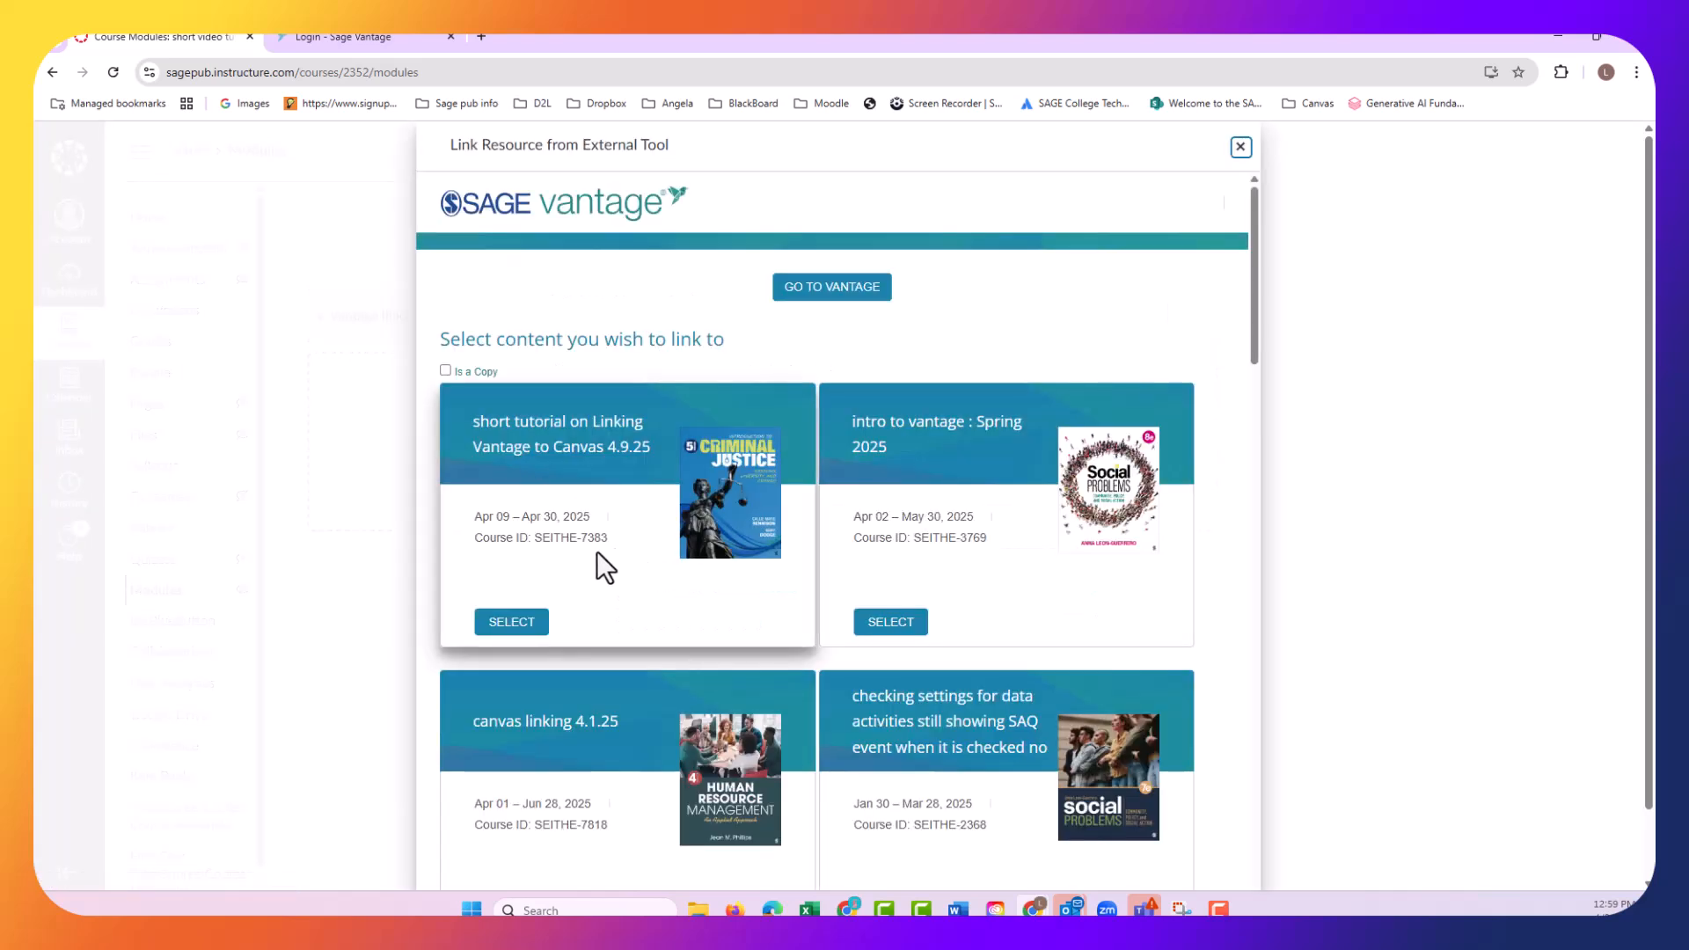
- Choose the Vantage course "short tutorial on Linking Vantage to Canvas 4.9.25" and mark its Course Dashboard for Link to Course
left_click(518, 624)
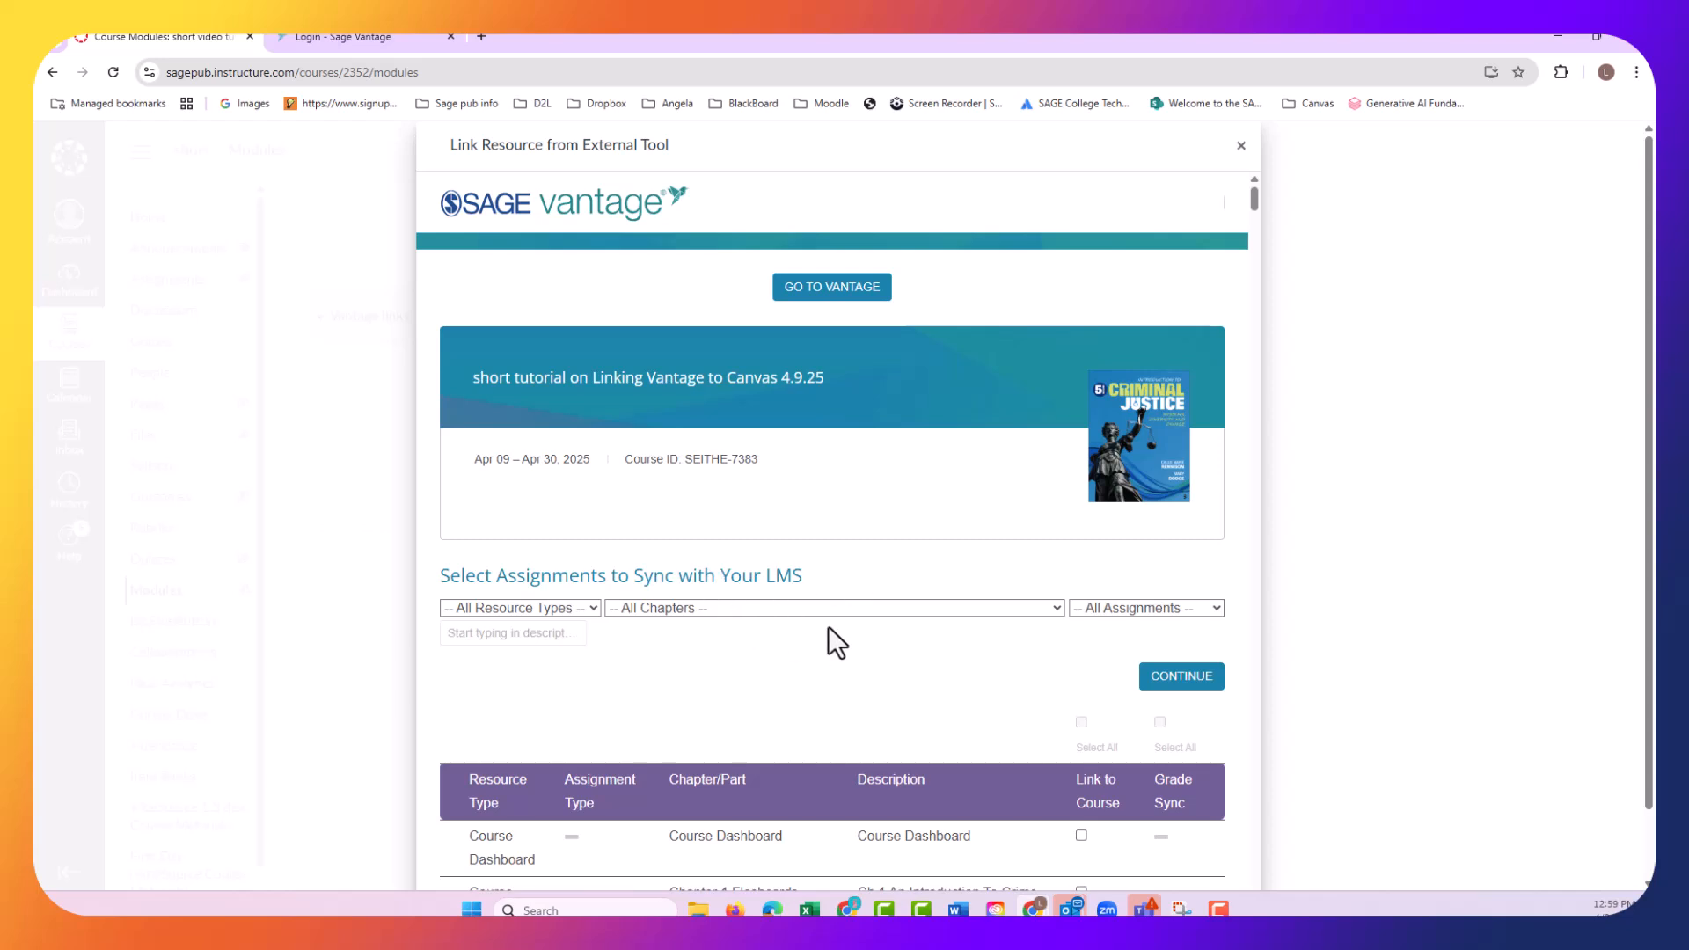
scroll(827, 627, "down", 2)
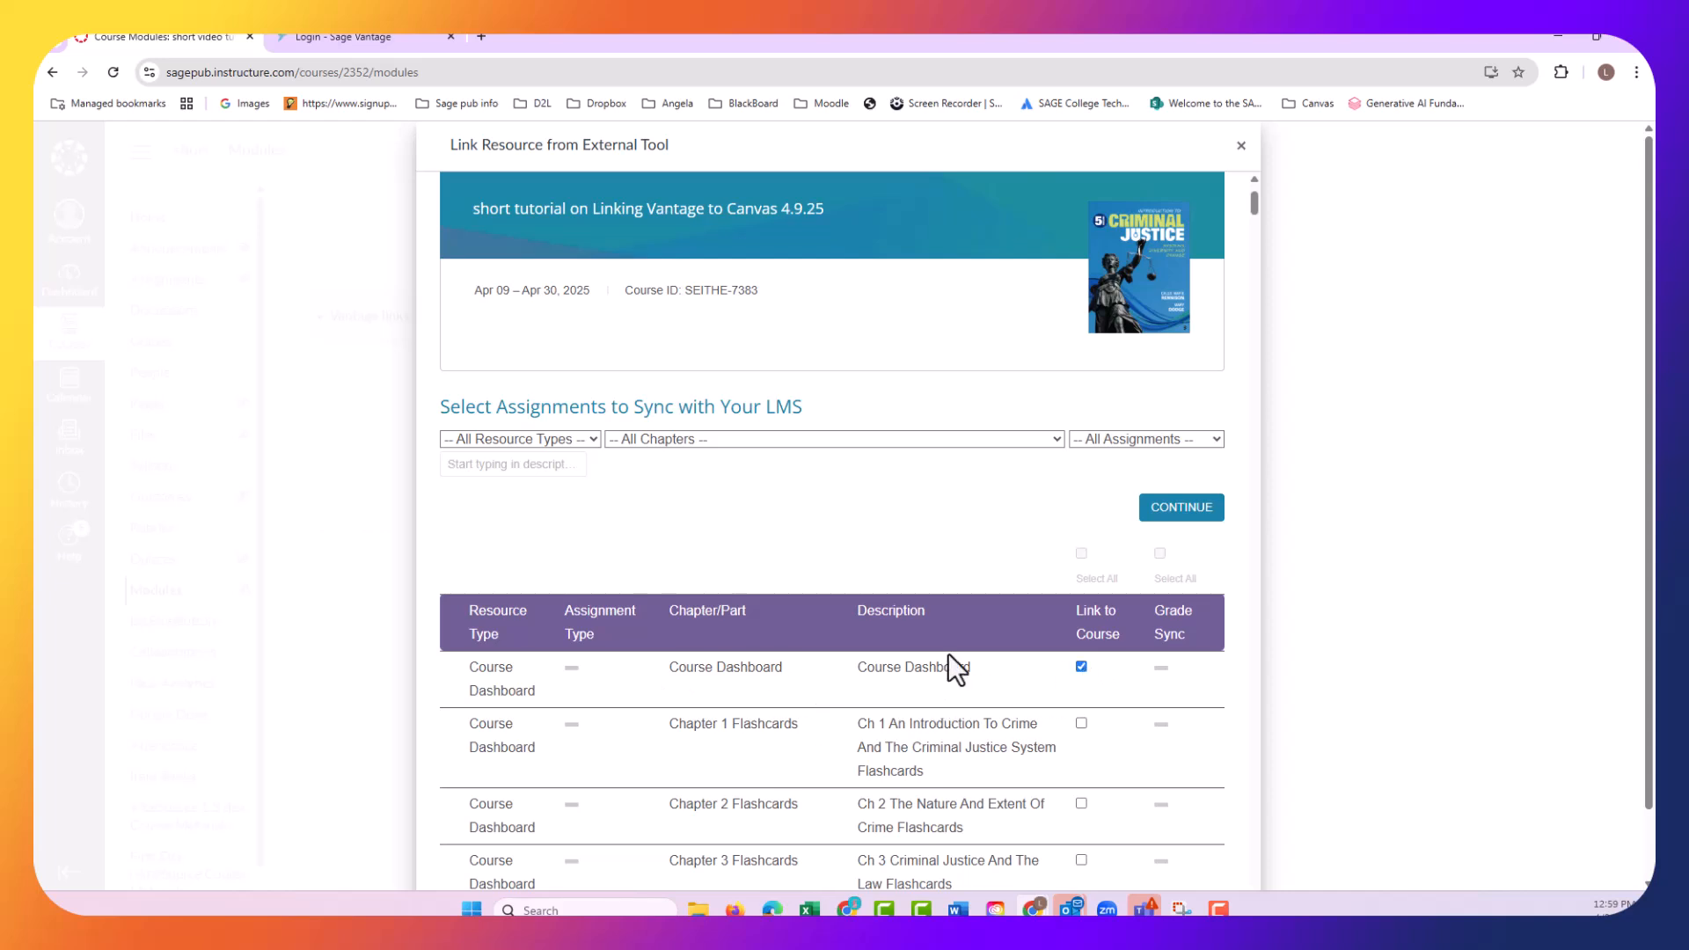
- Filter the resources to Chapter Quiz and select all quizzes for Link to Course and Grade Sync
left_click(588, 440)
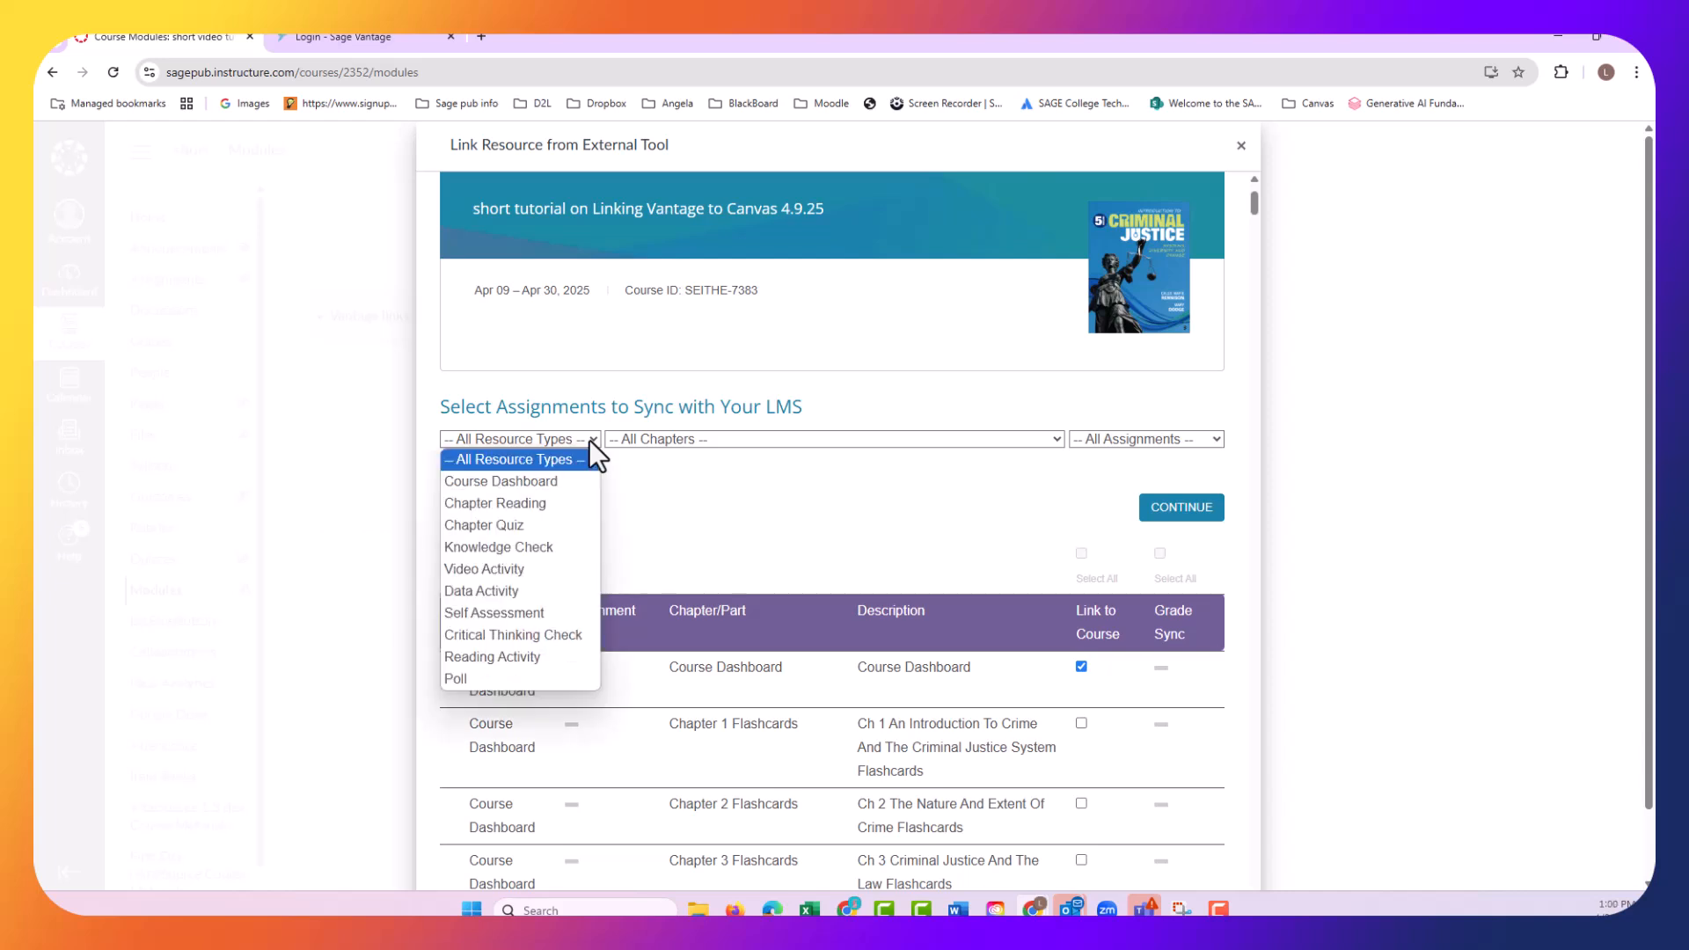
left_click(531, 522)
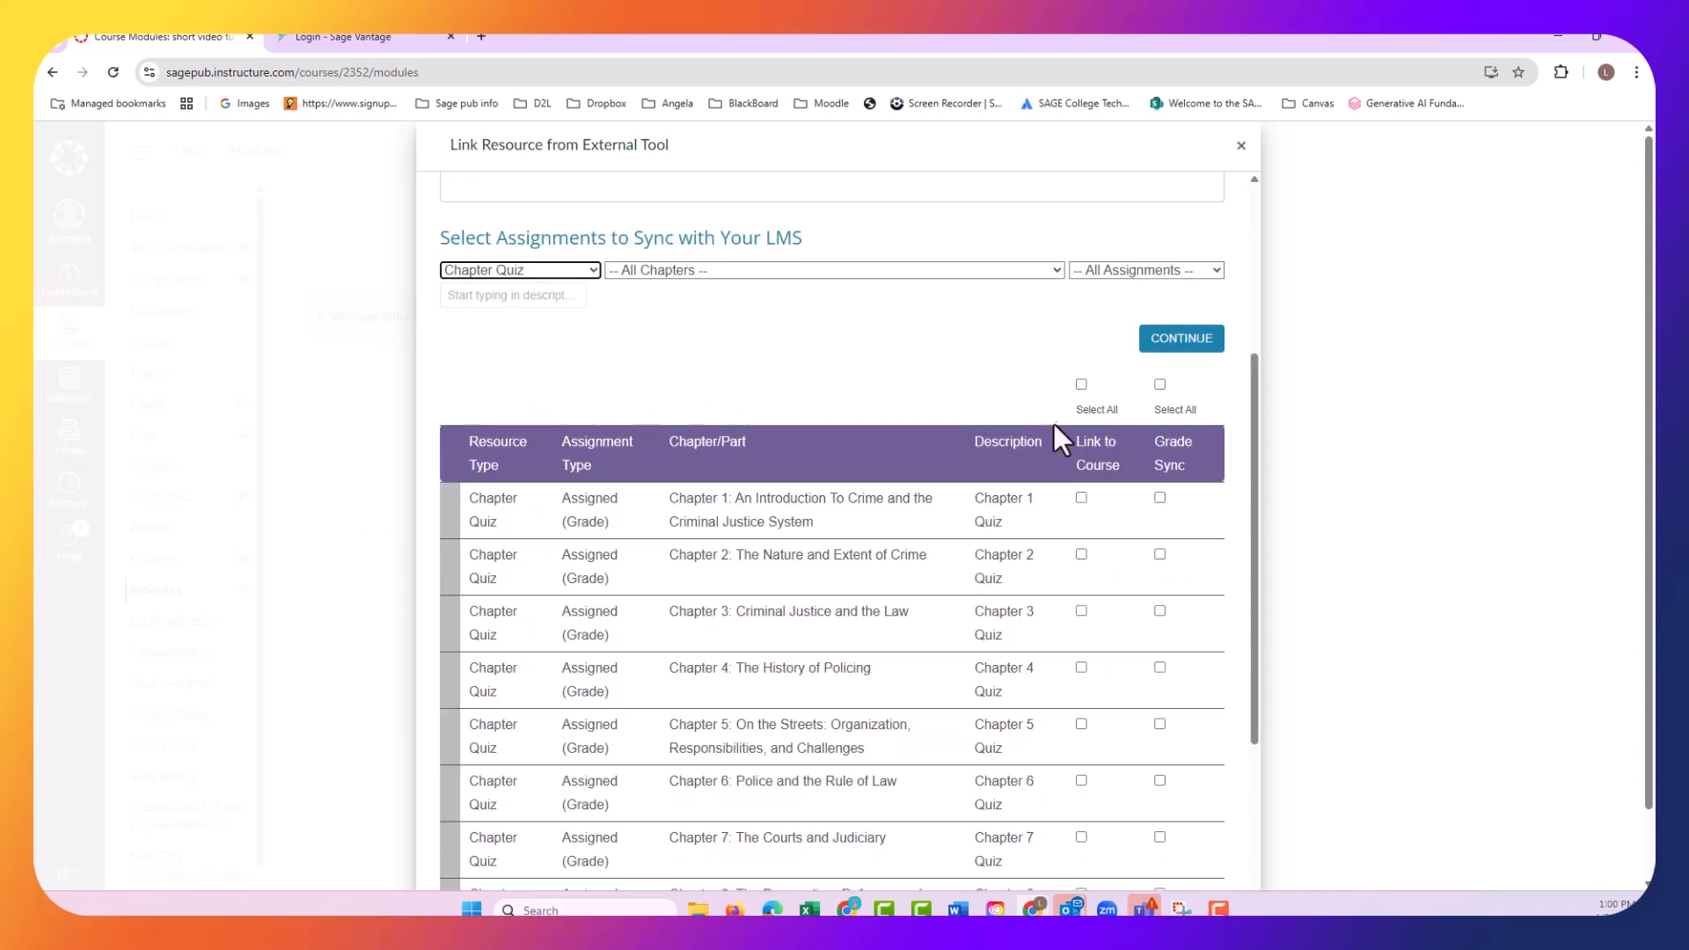
left_click(1081, 384)
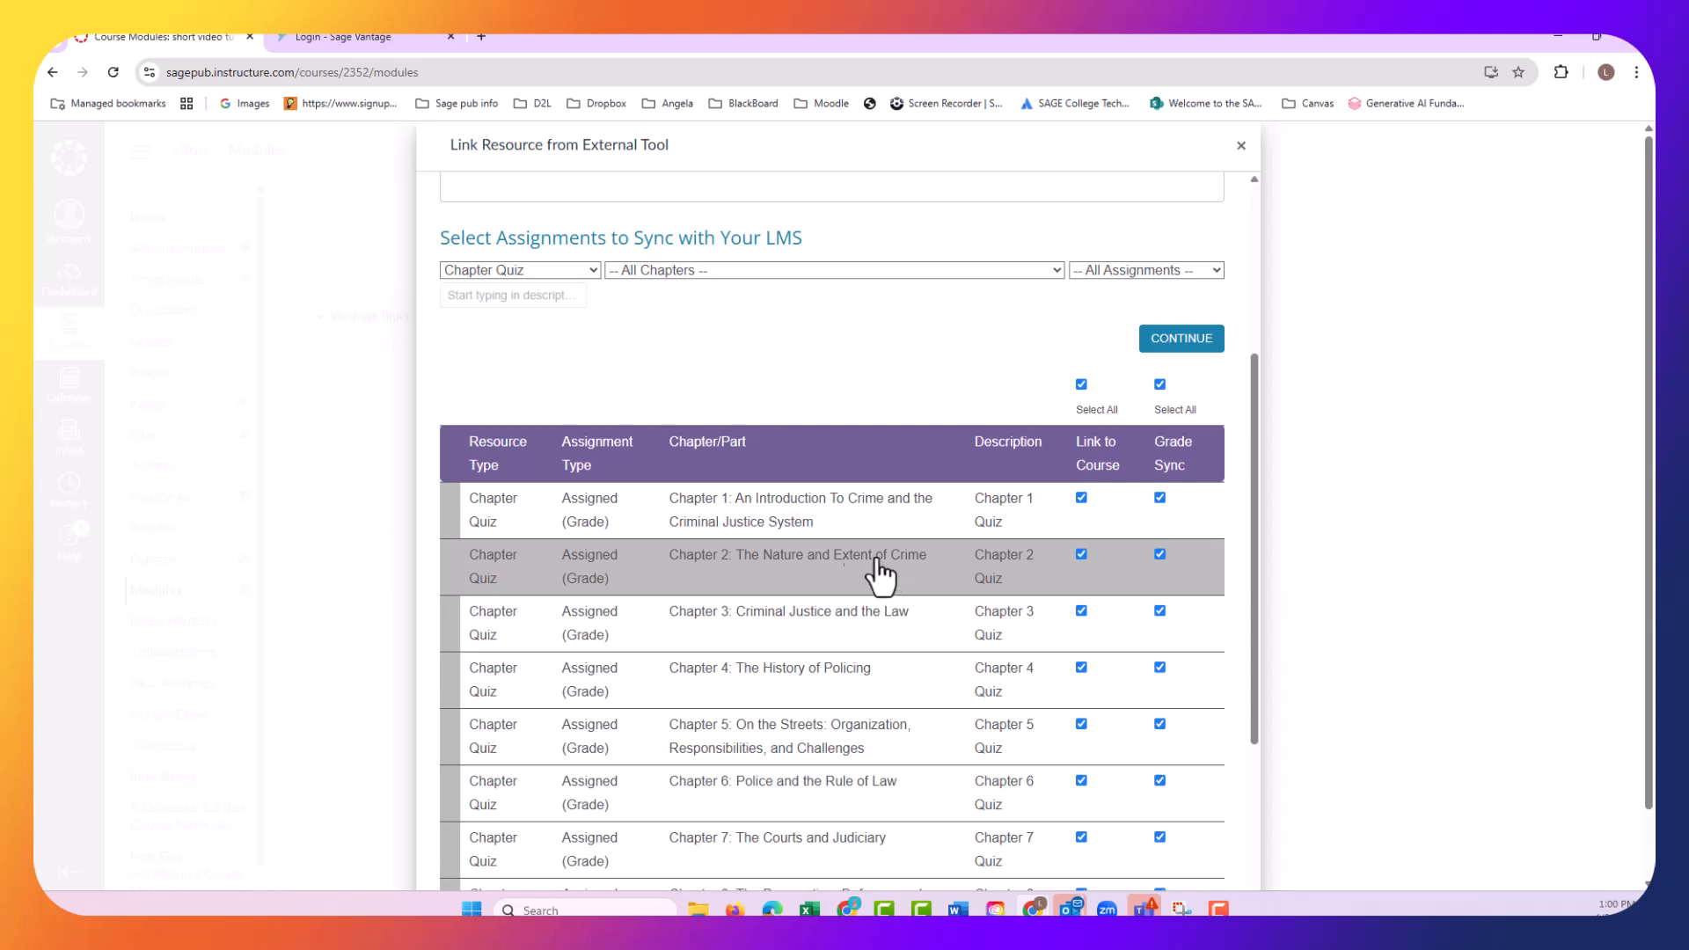
- Filter the resources to Video Activity and select all of them for course linking and grade sync
left_click(592, 270)
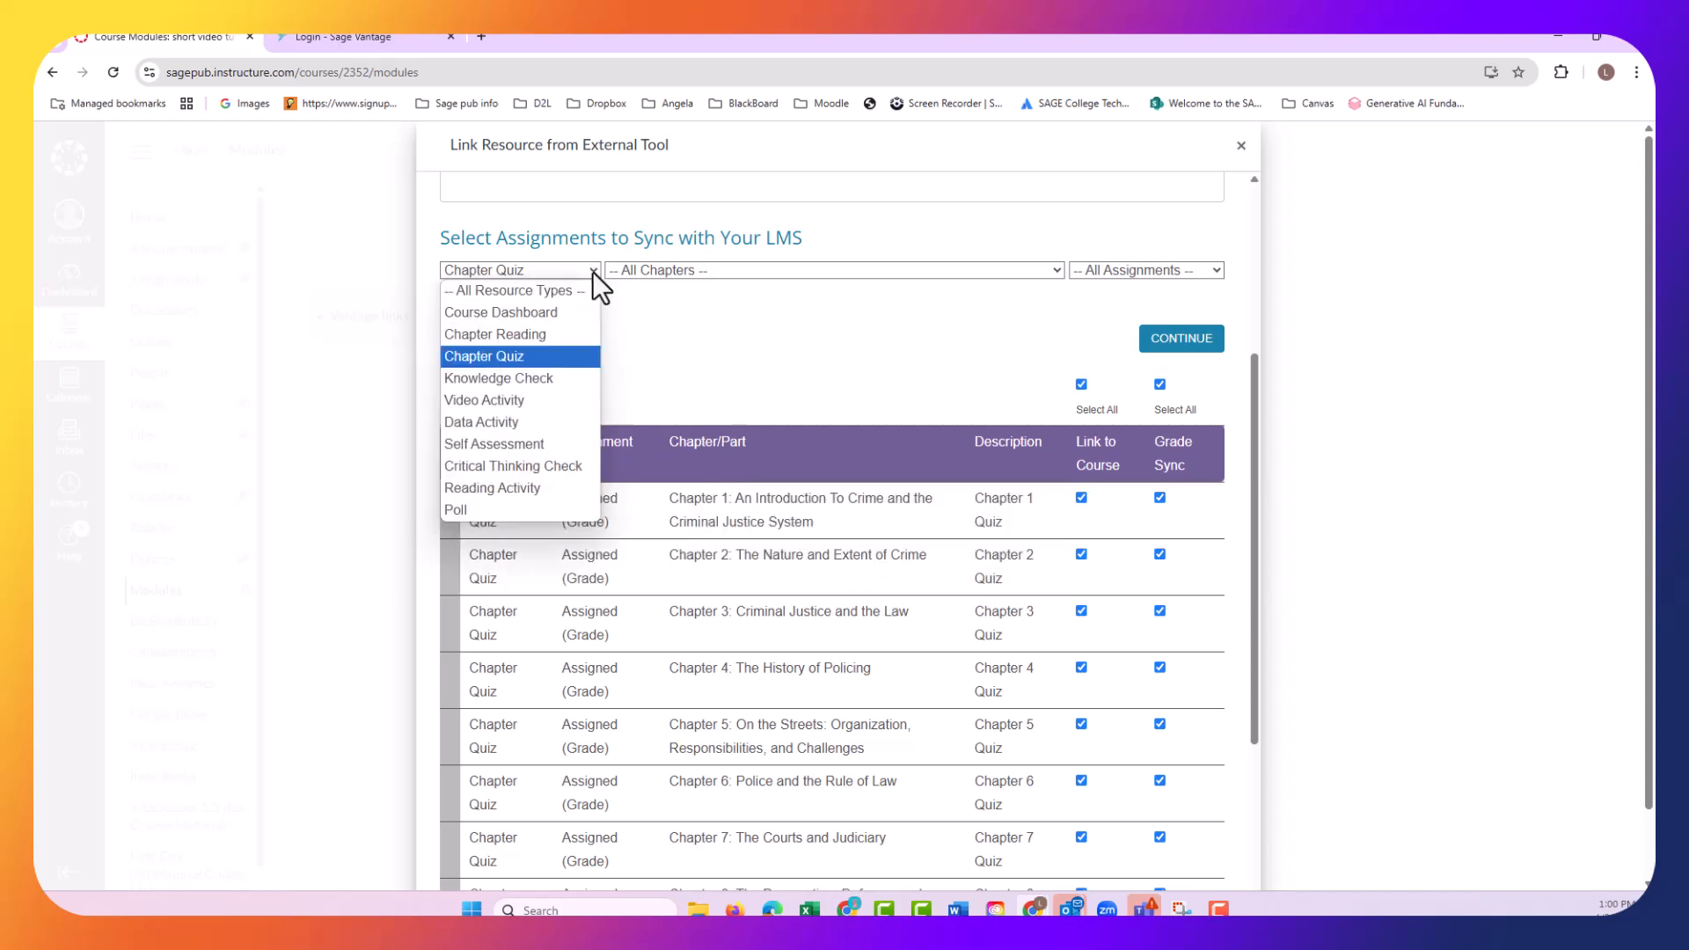
left_click(553, 403)
left_click(1083, 382)
left_click(1082, 384)
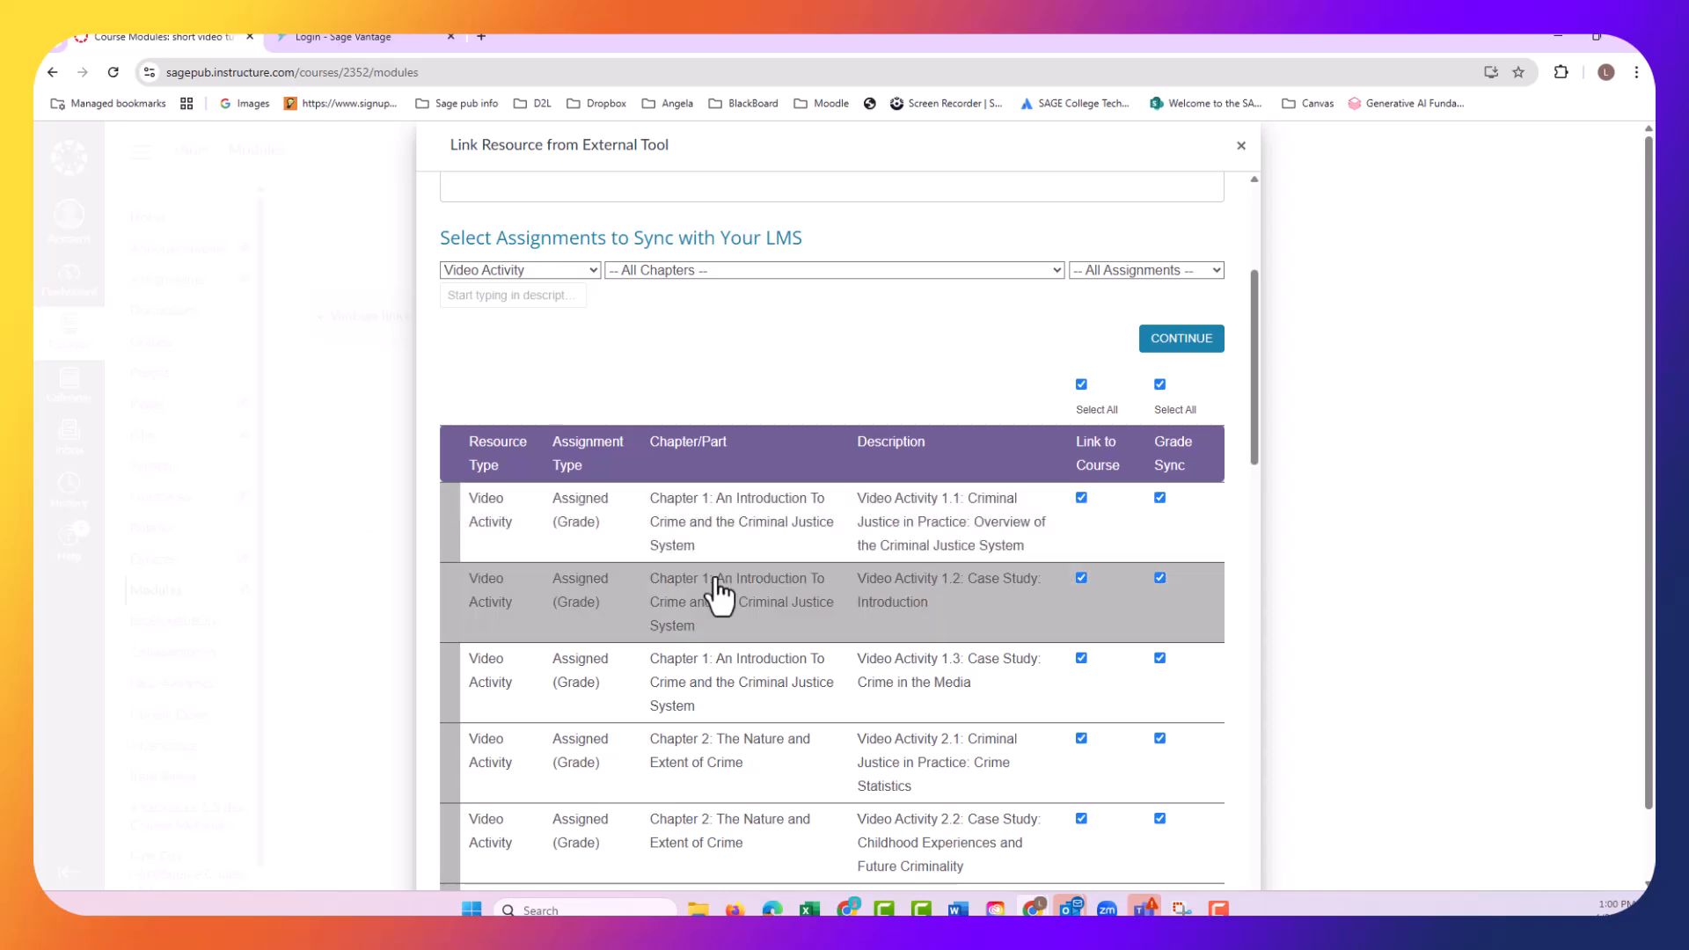
- Filter the resources to Data Activity and select all of them for course linking and grade sync
left_click(572, 270)
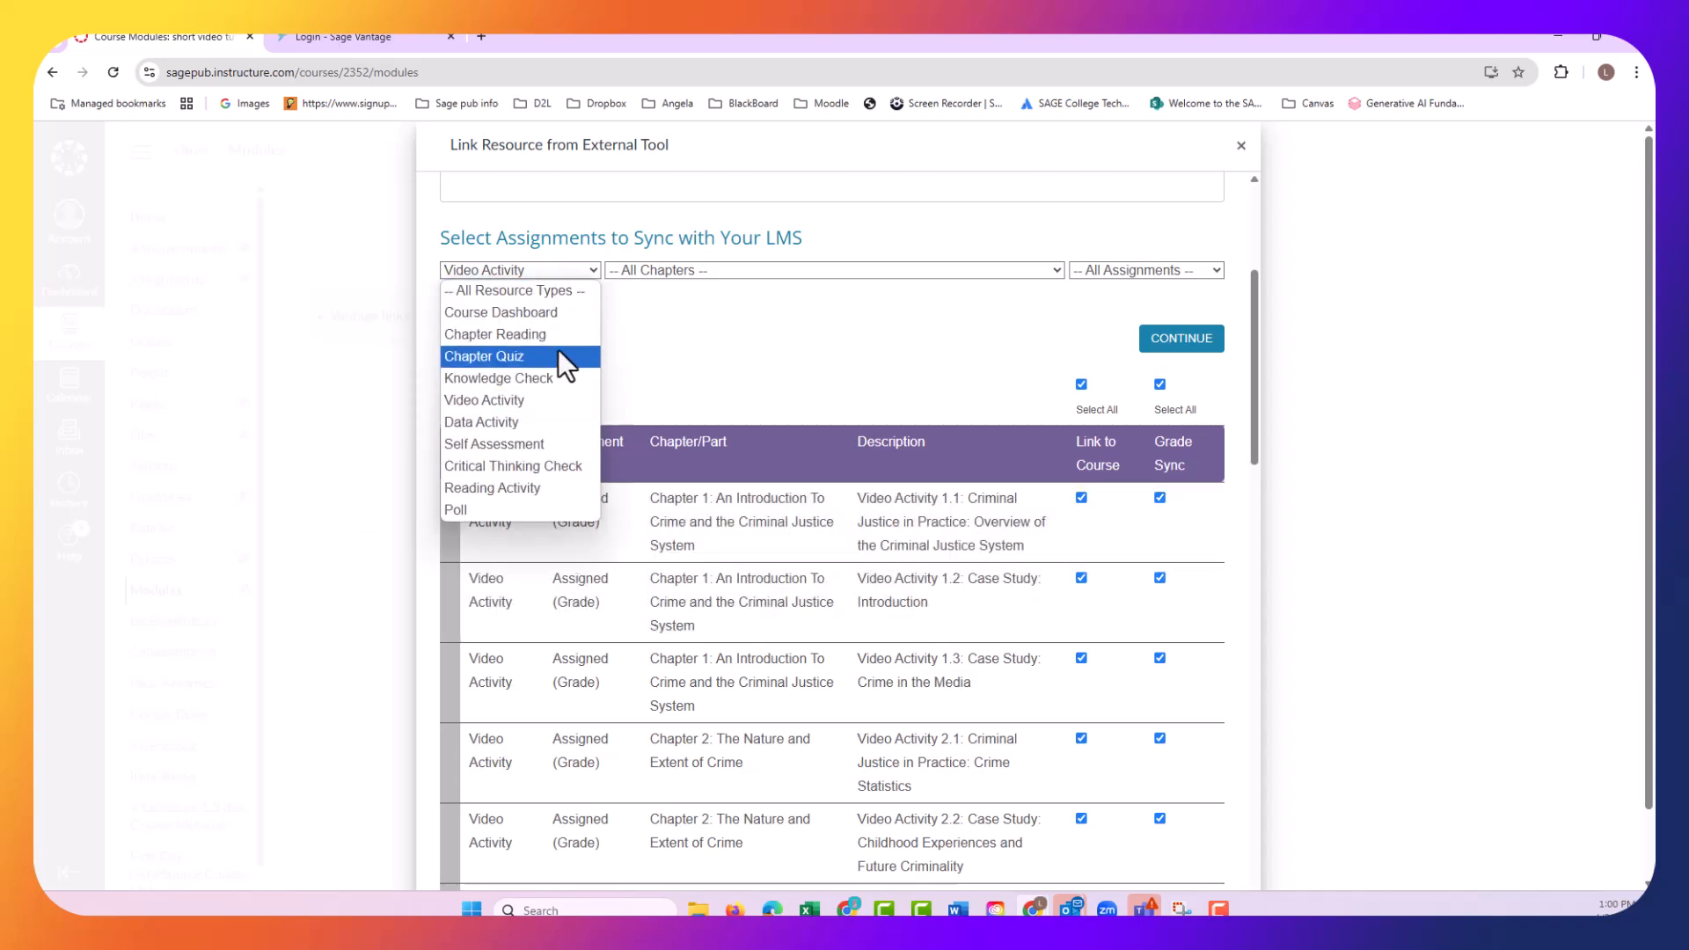
left_click(554, 424)
left_click(1079, 384)
left_click(1080, 385)
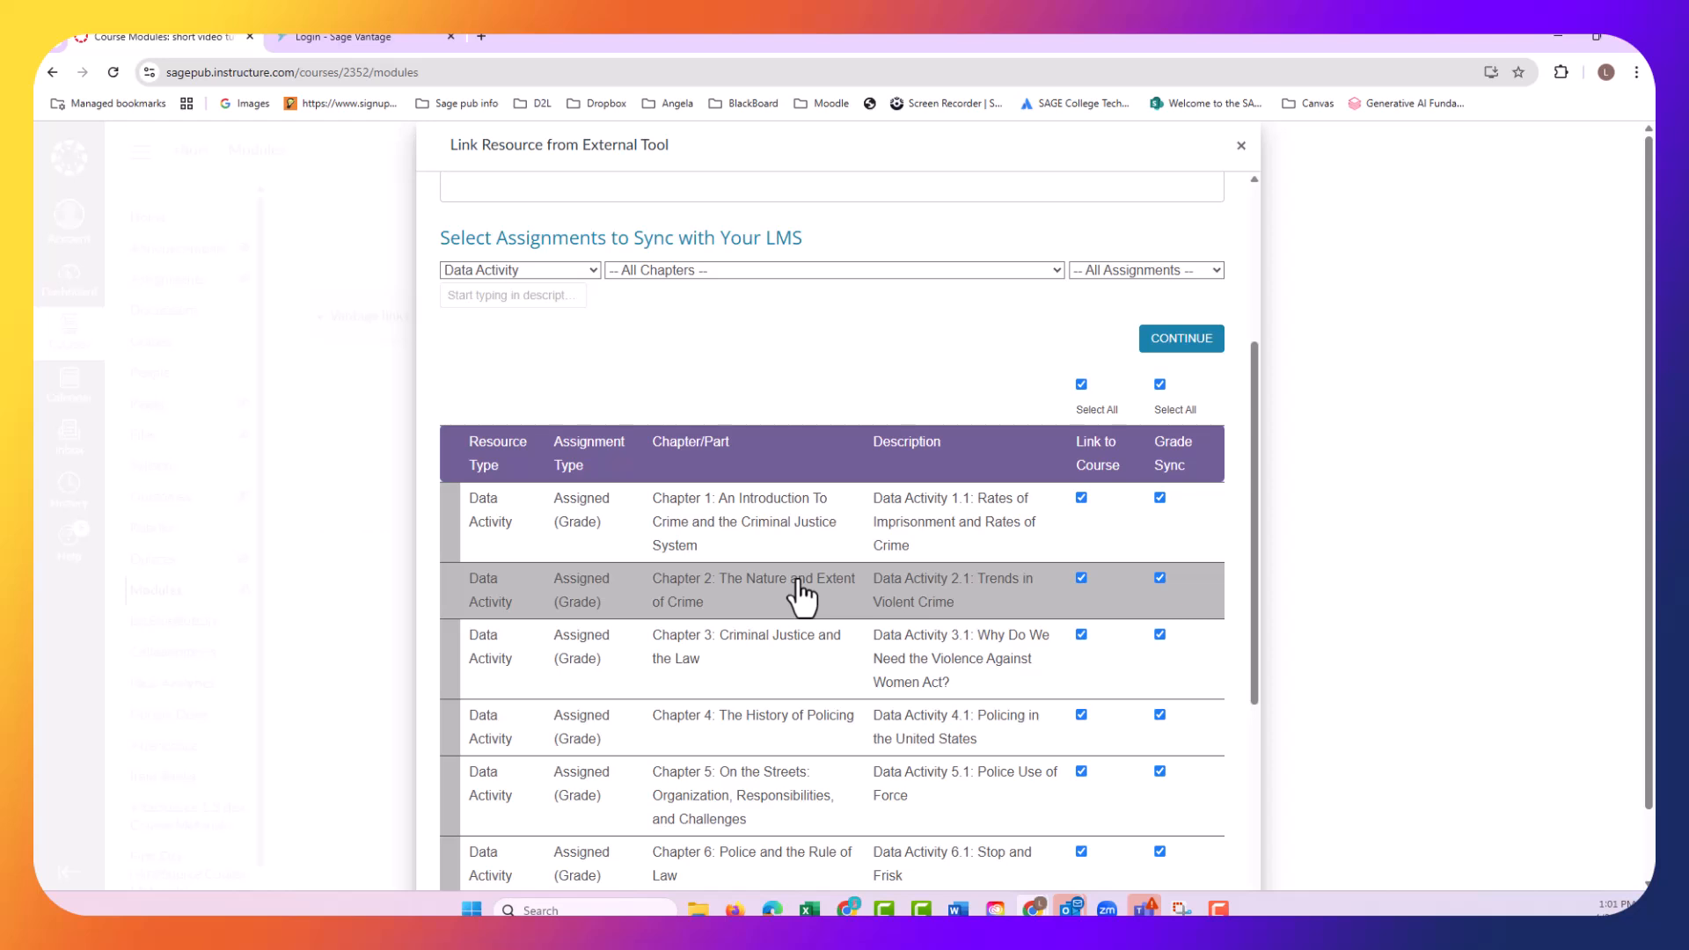
- Review the selected Vantage resources through Chapter 14 and confirm linking them into the Canvas module
left_click(1181, 341)
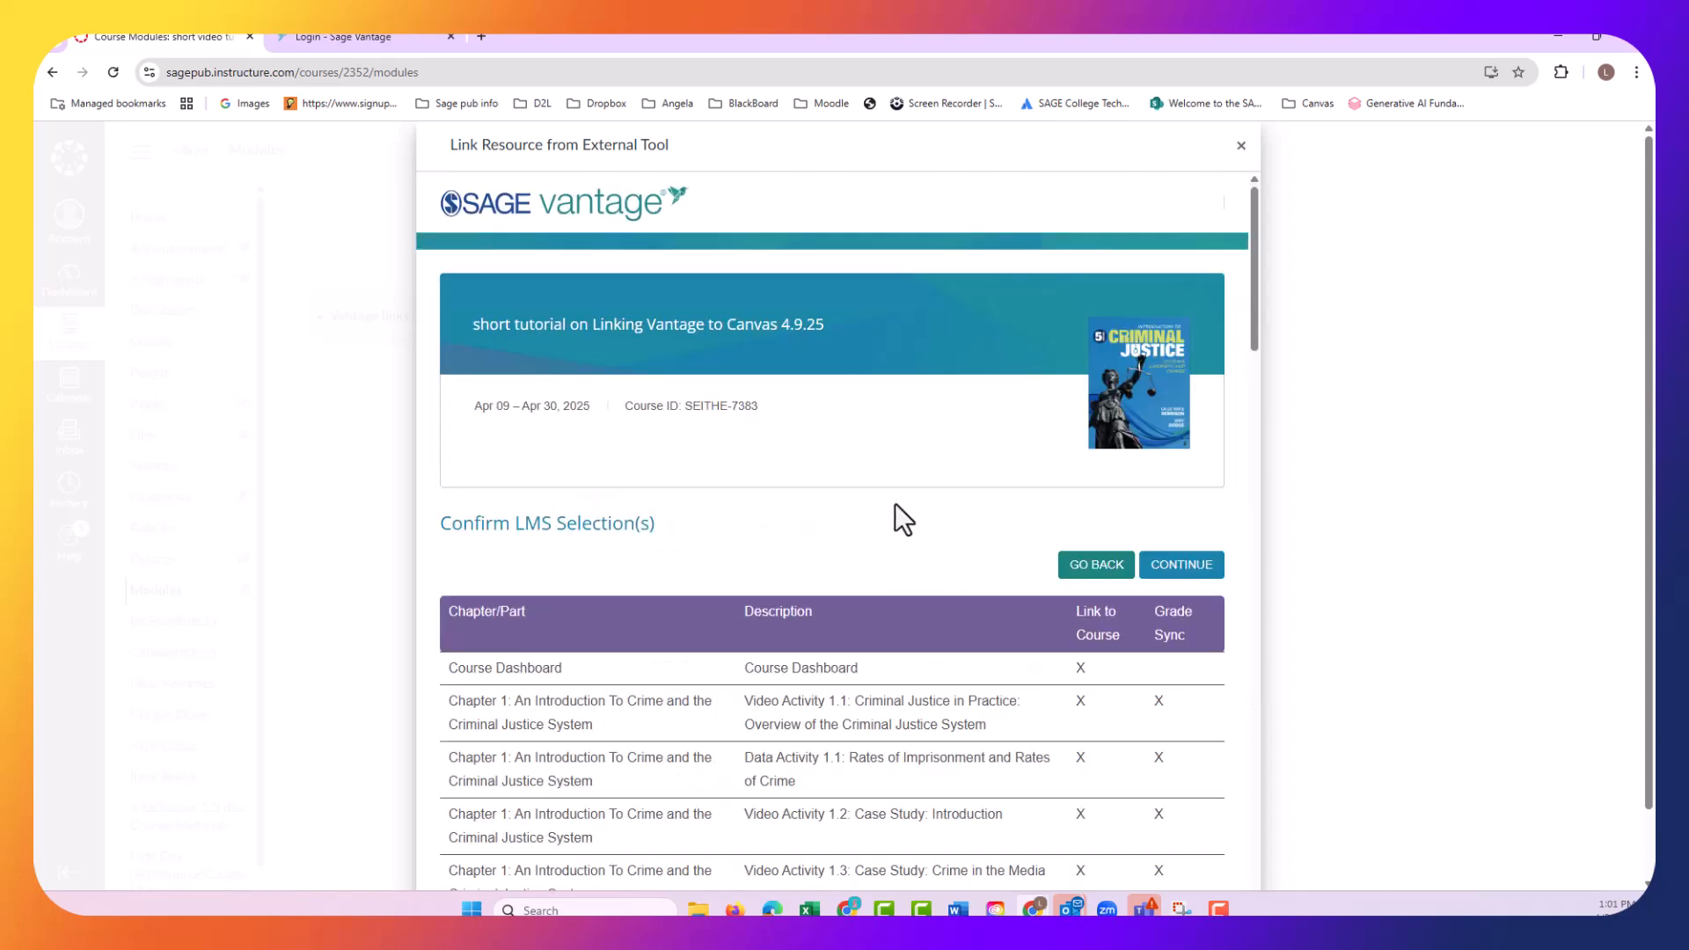
scroll(895, 504, "down", 2)
scroll(1034, 489, "down", 15)
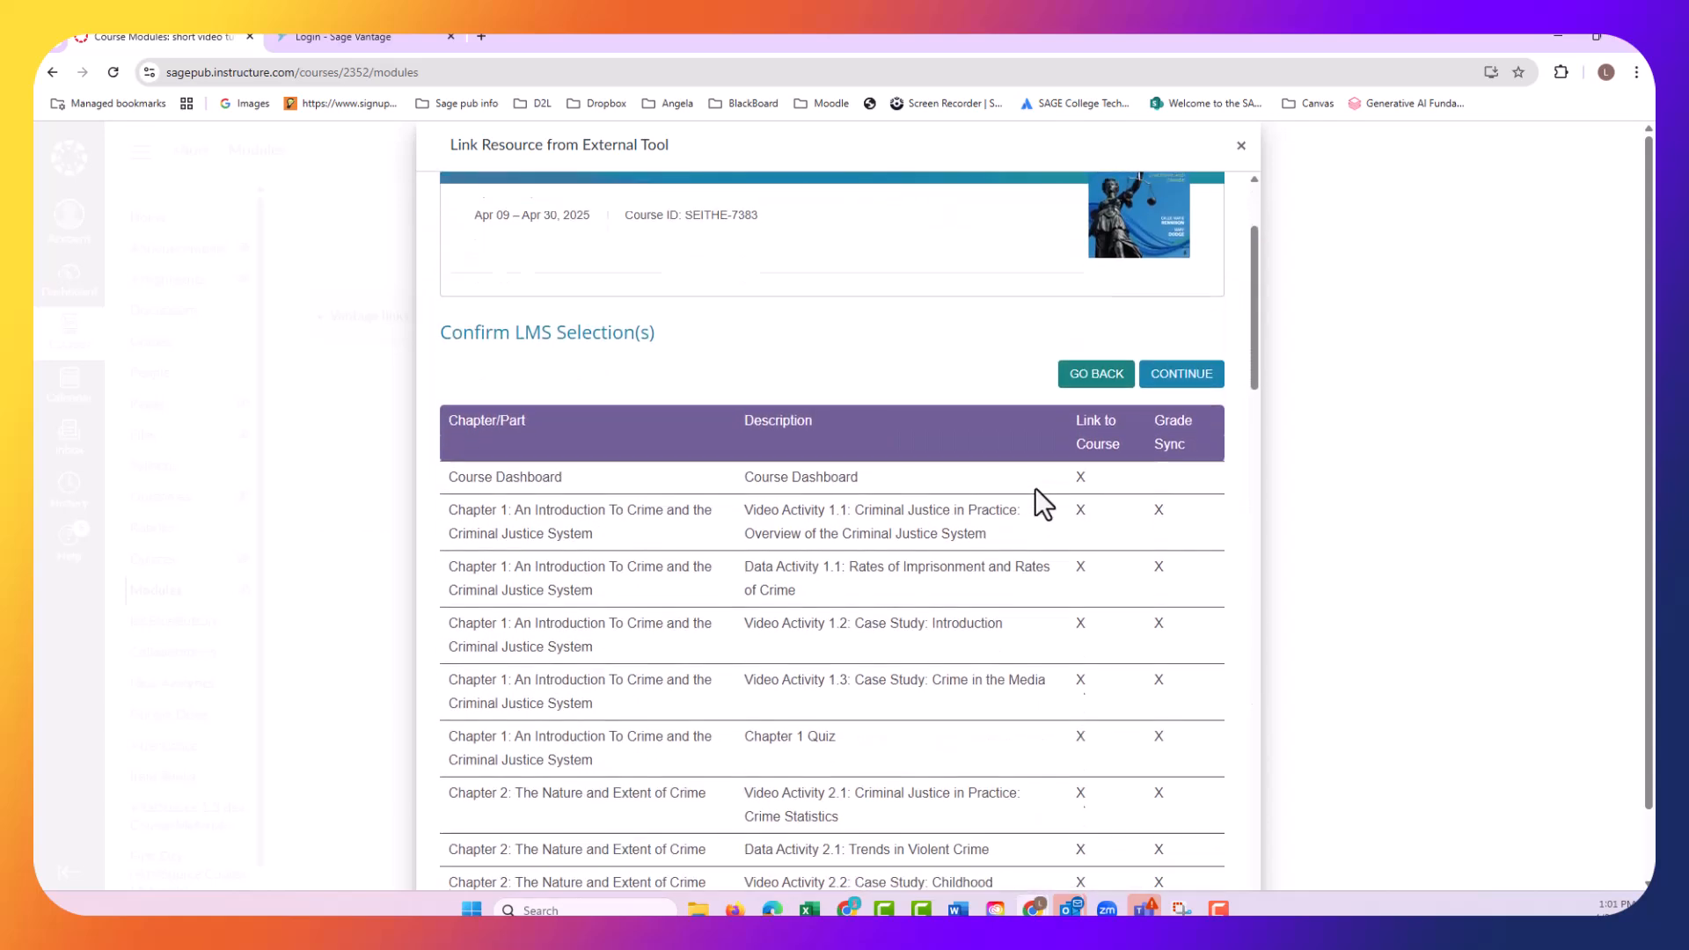
scroll(1035, 494, "down", 15)
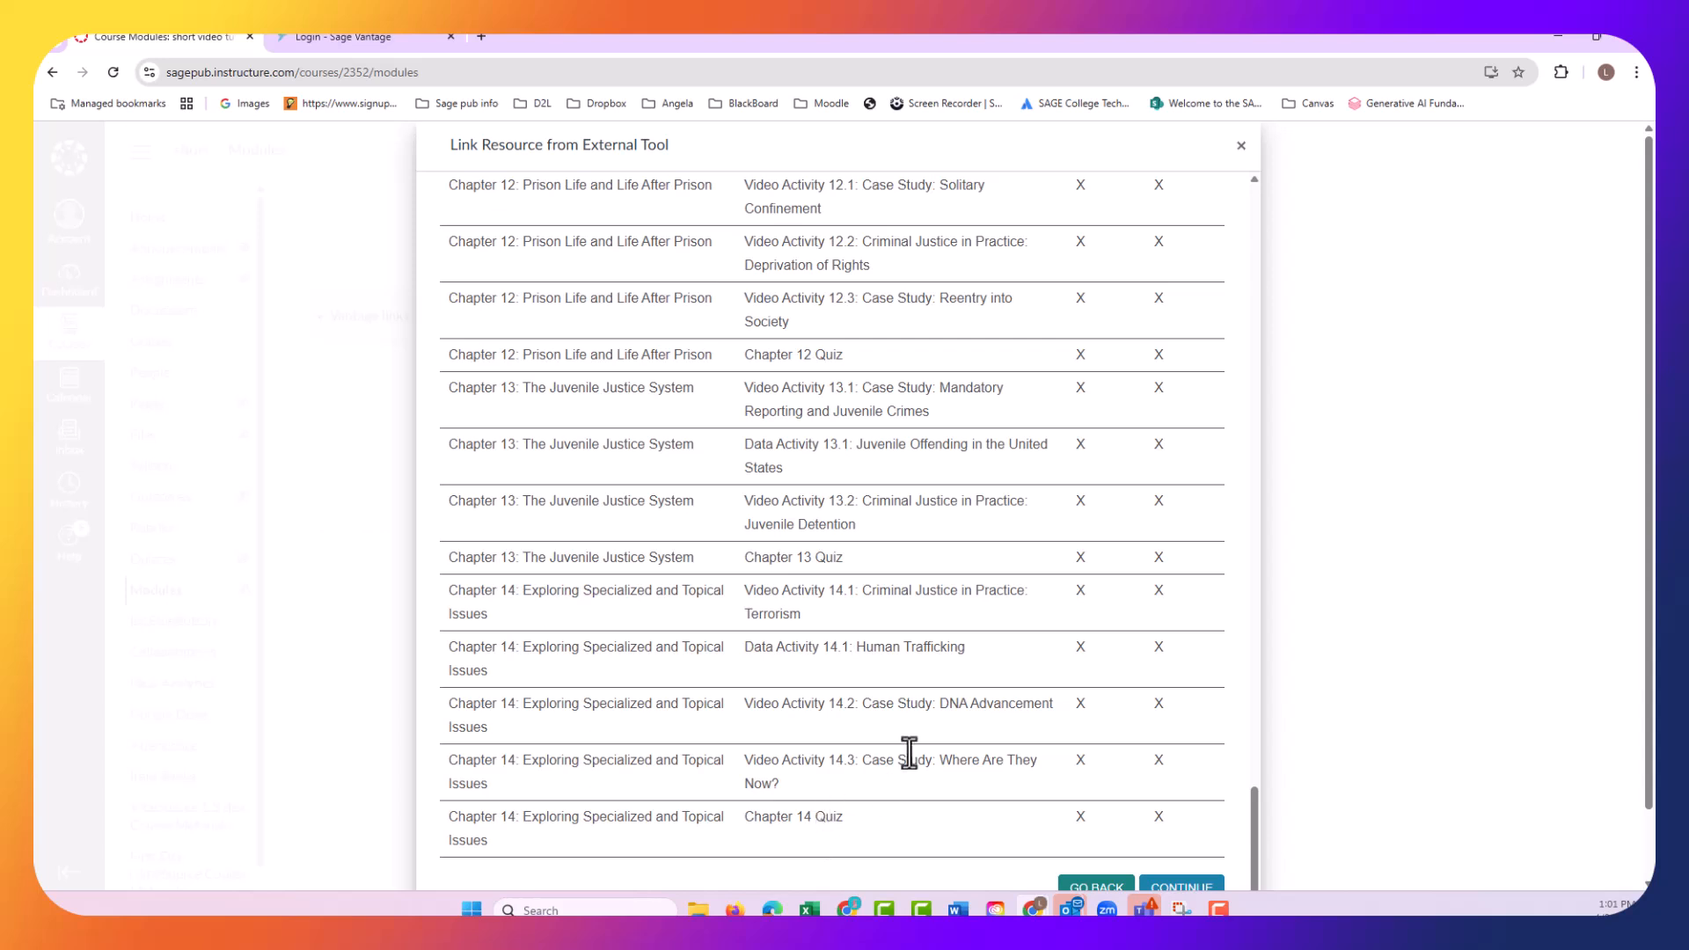
scroll(898, 766, "down", 1)
left_click(1184, 814)
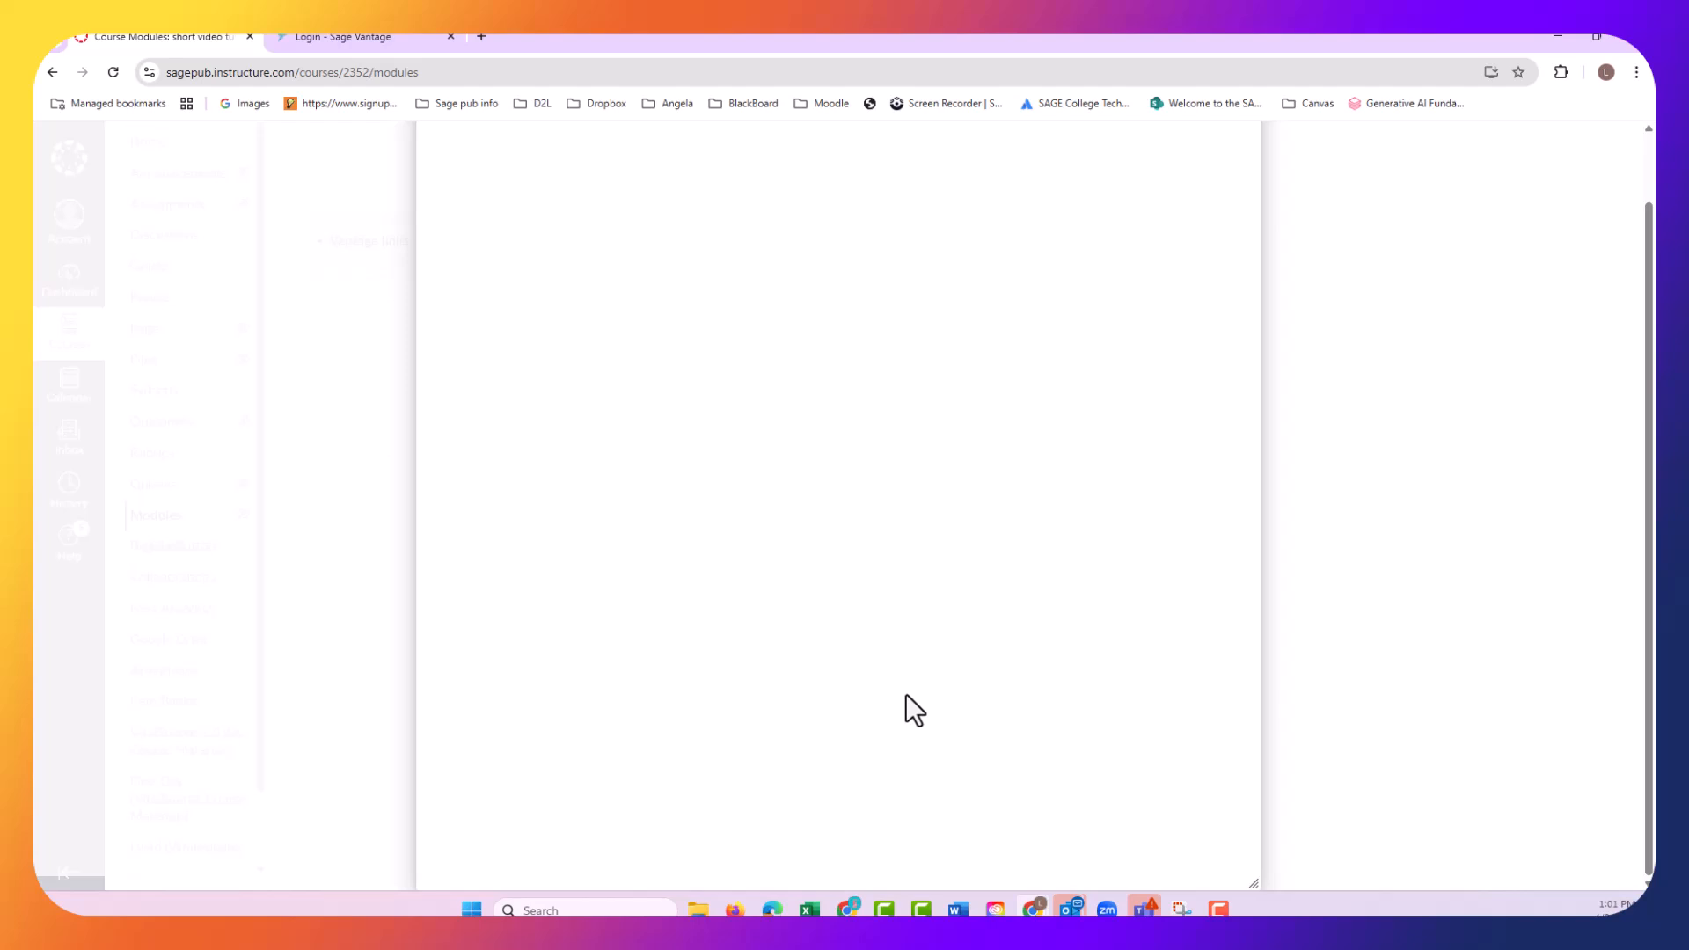
- Add a second module named "SAGE VANTAGE ASSIGNMENT LINK TO YOUR COURSE MATERIALS"
scroll(814, 577, "down", 10)
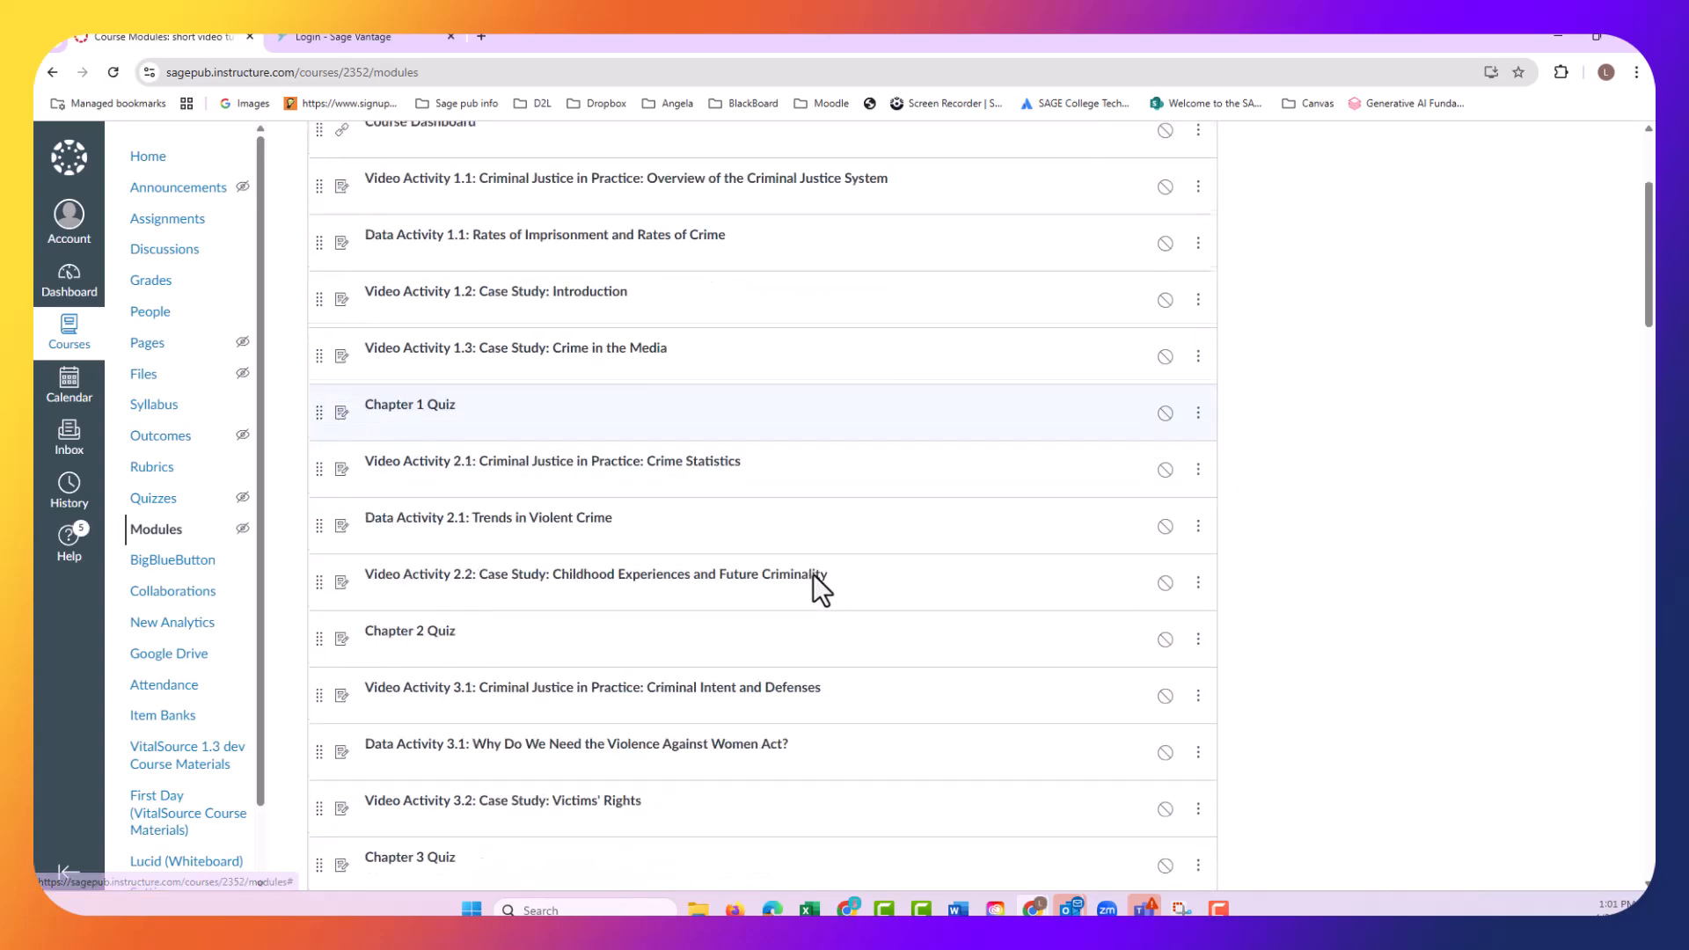
scroll(830, 606, "up", 15)
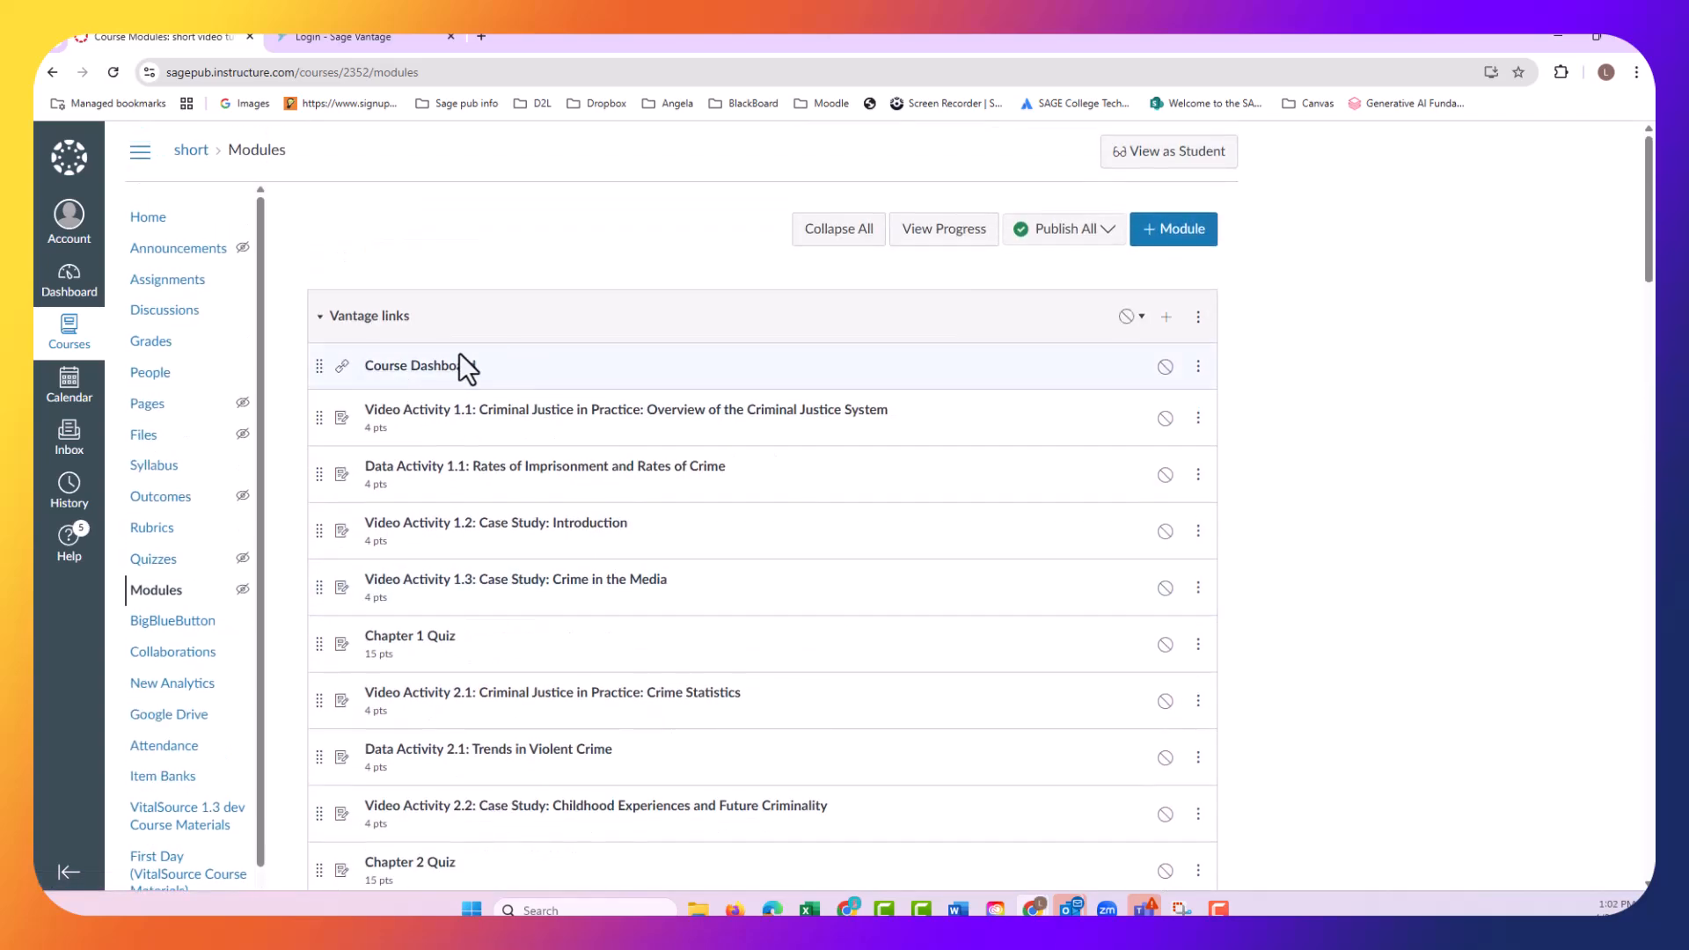
left_click(1174, 228)
left_click(1304, 246)
type("Sage VANTAGE ASSIGNMENT LINK TO YOUR COURS")
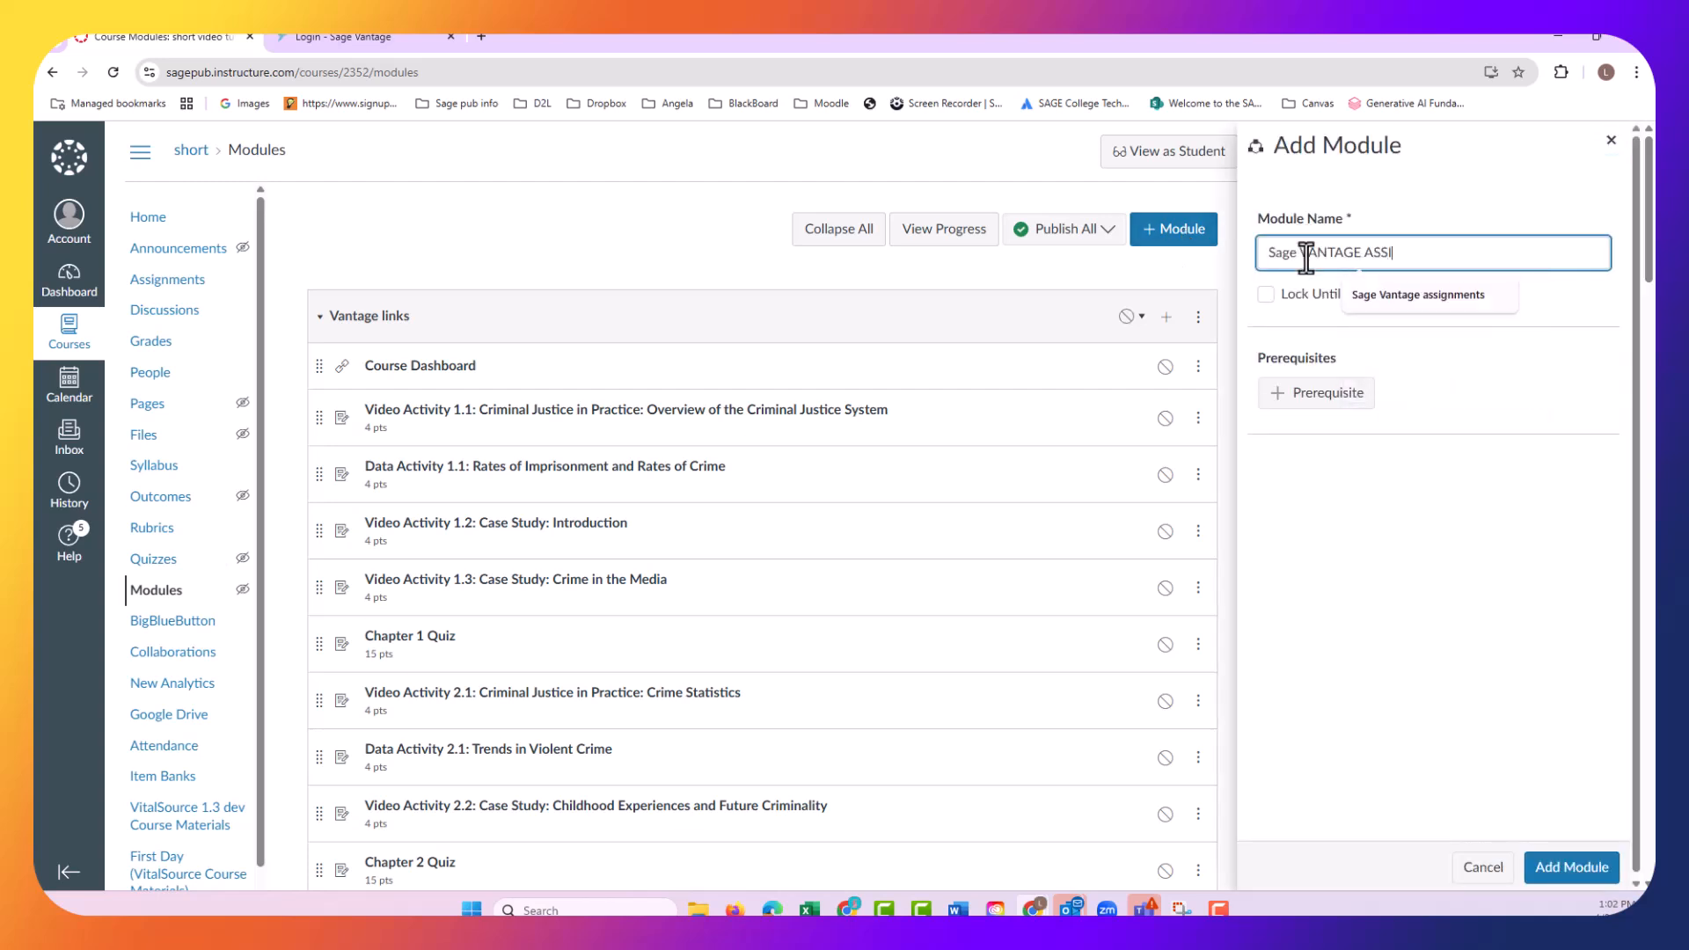
left_click(1577, 867)
- Move the Course Dashboard item from Vantage links into the SAGE VANTAGE ASSIGNMENT LINK TO YOUR COURSE MATERIALS module
scroll(932, 642, "down", 15)
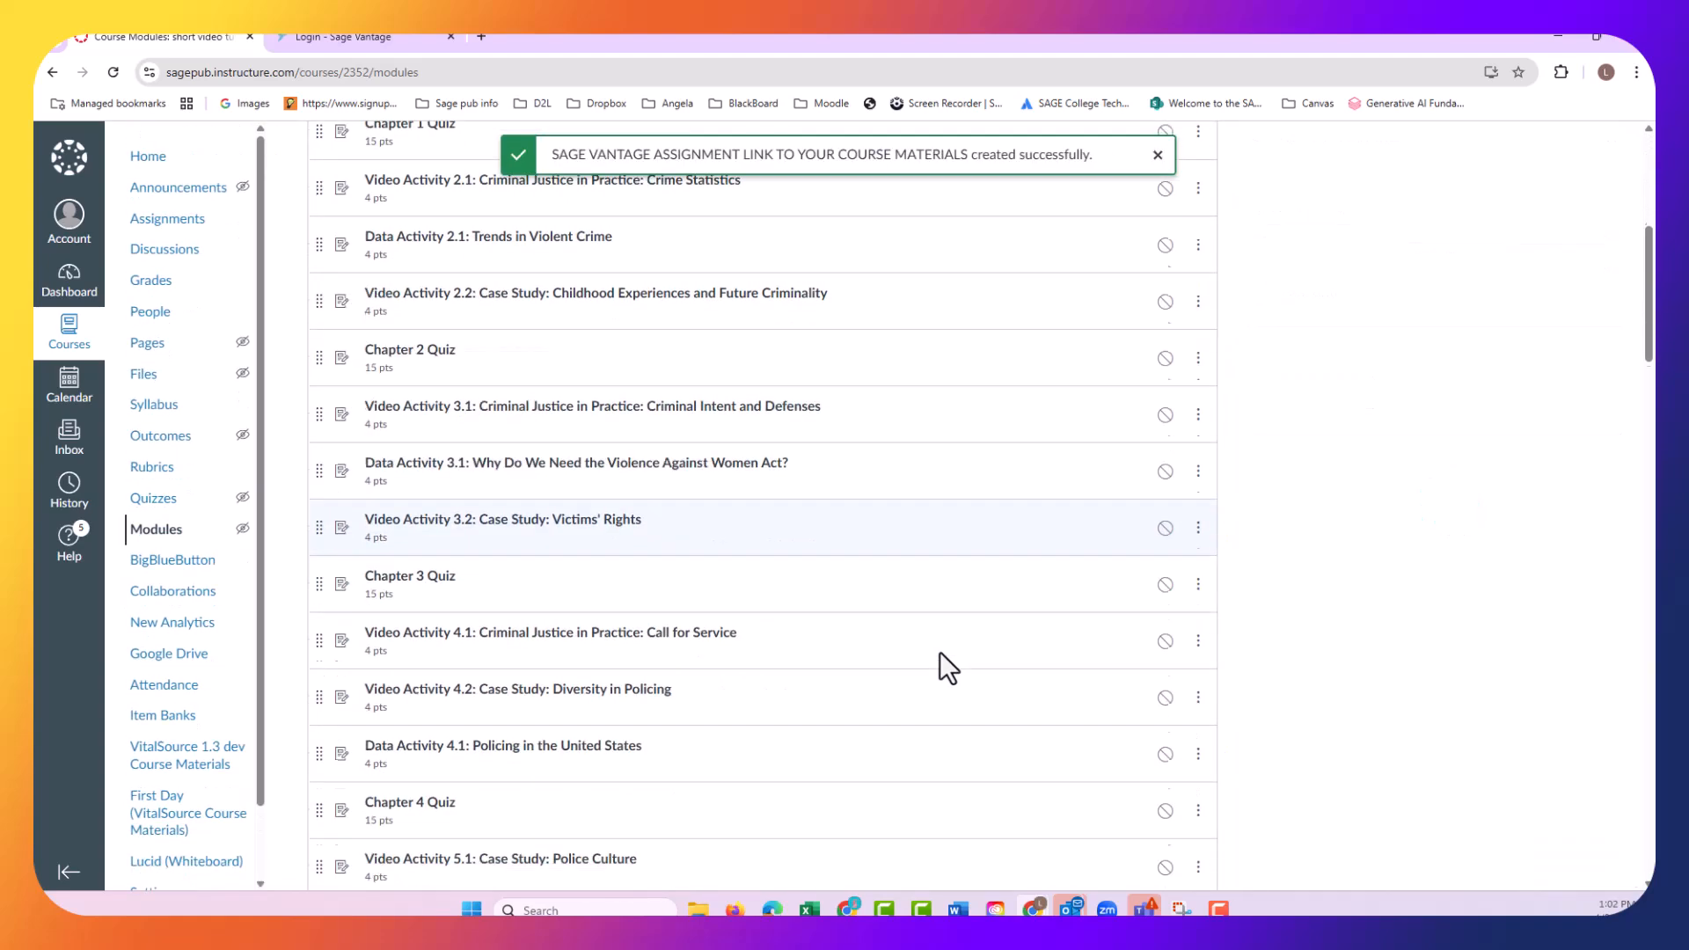
scroll(937, 671, "down", 15)
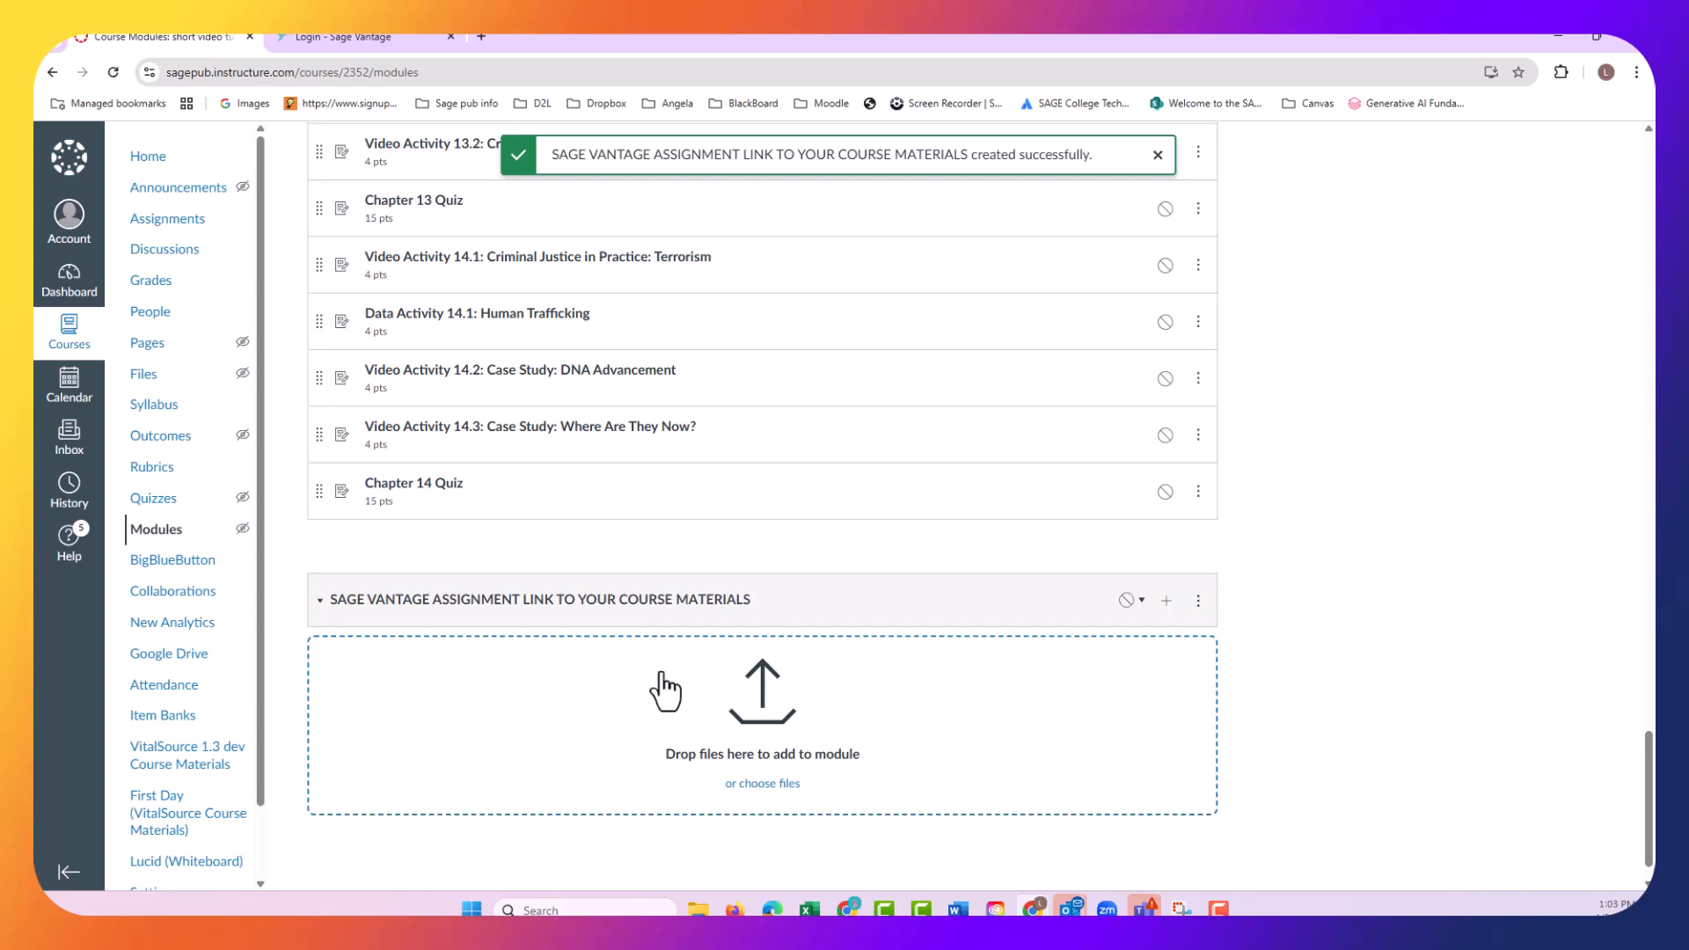
scroll(909, 712, "up", 8)
scroll(903, 714, "up", 20)
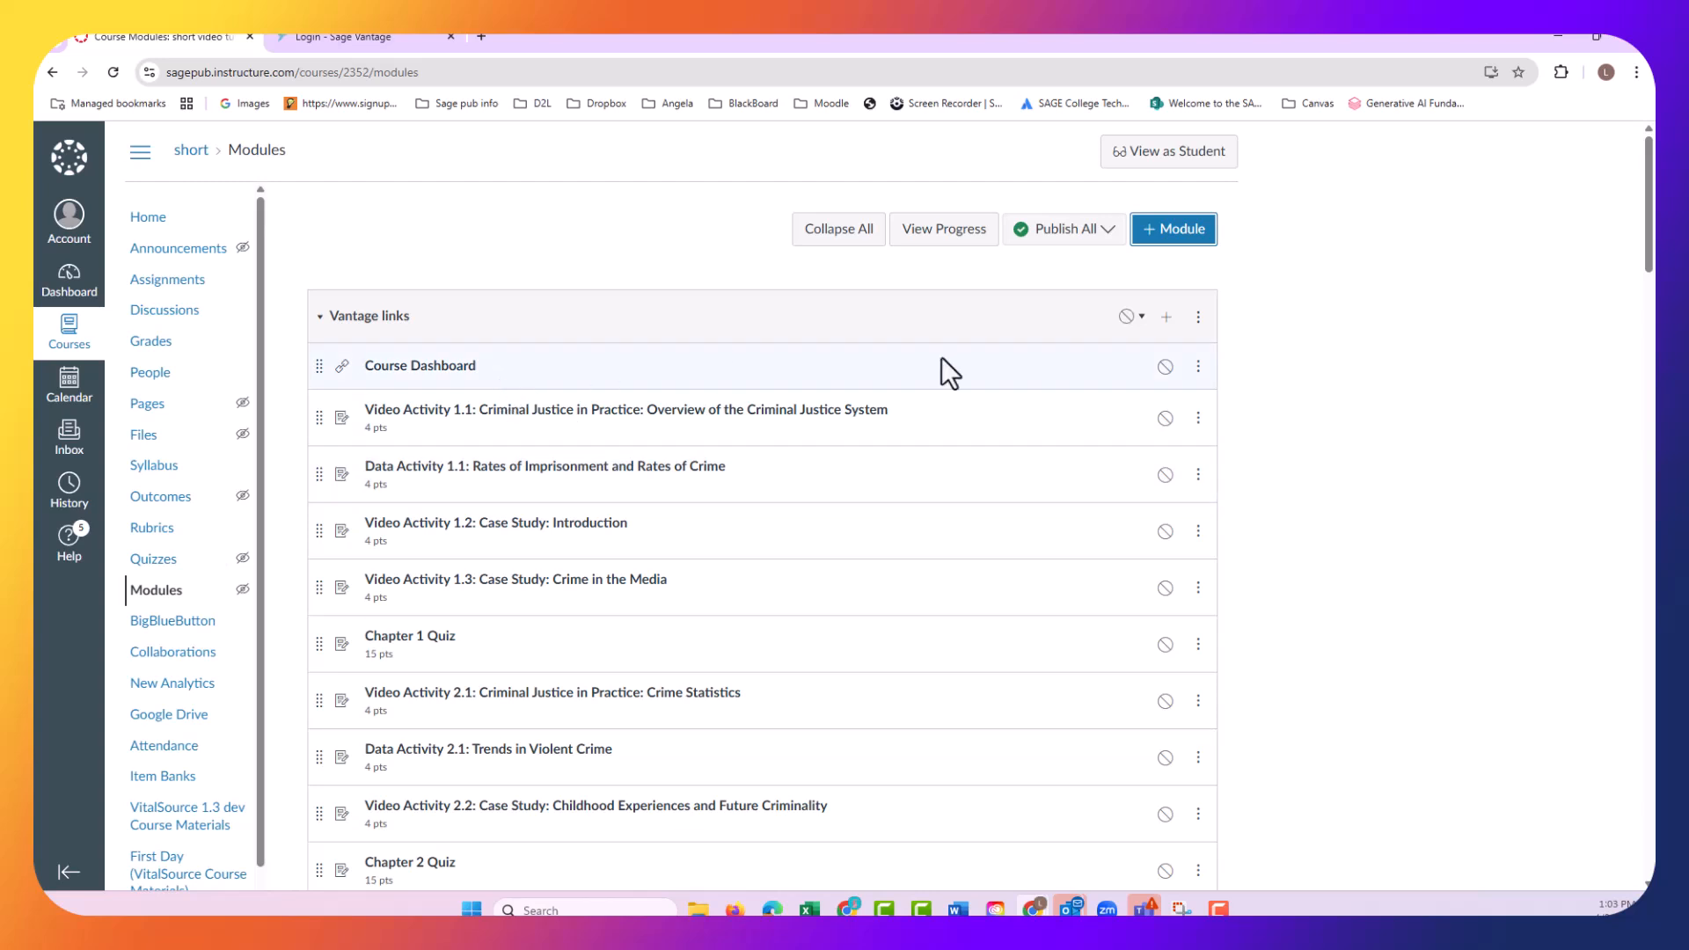
left_click(1198, 365)
left_click(1161, 440)
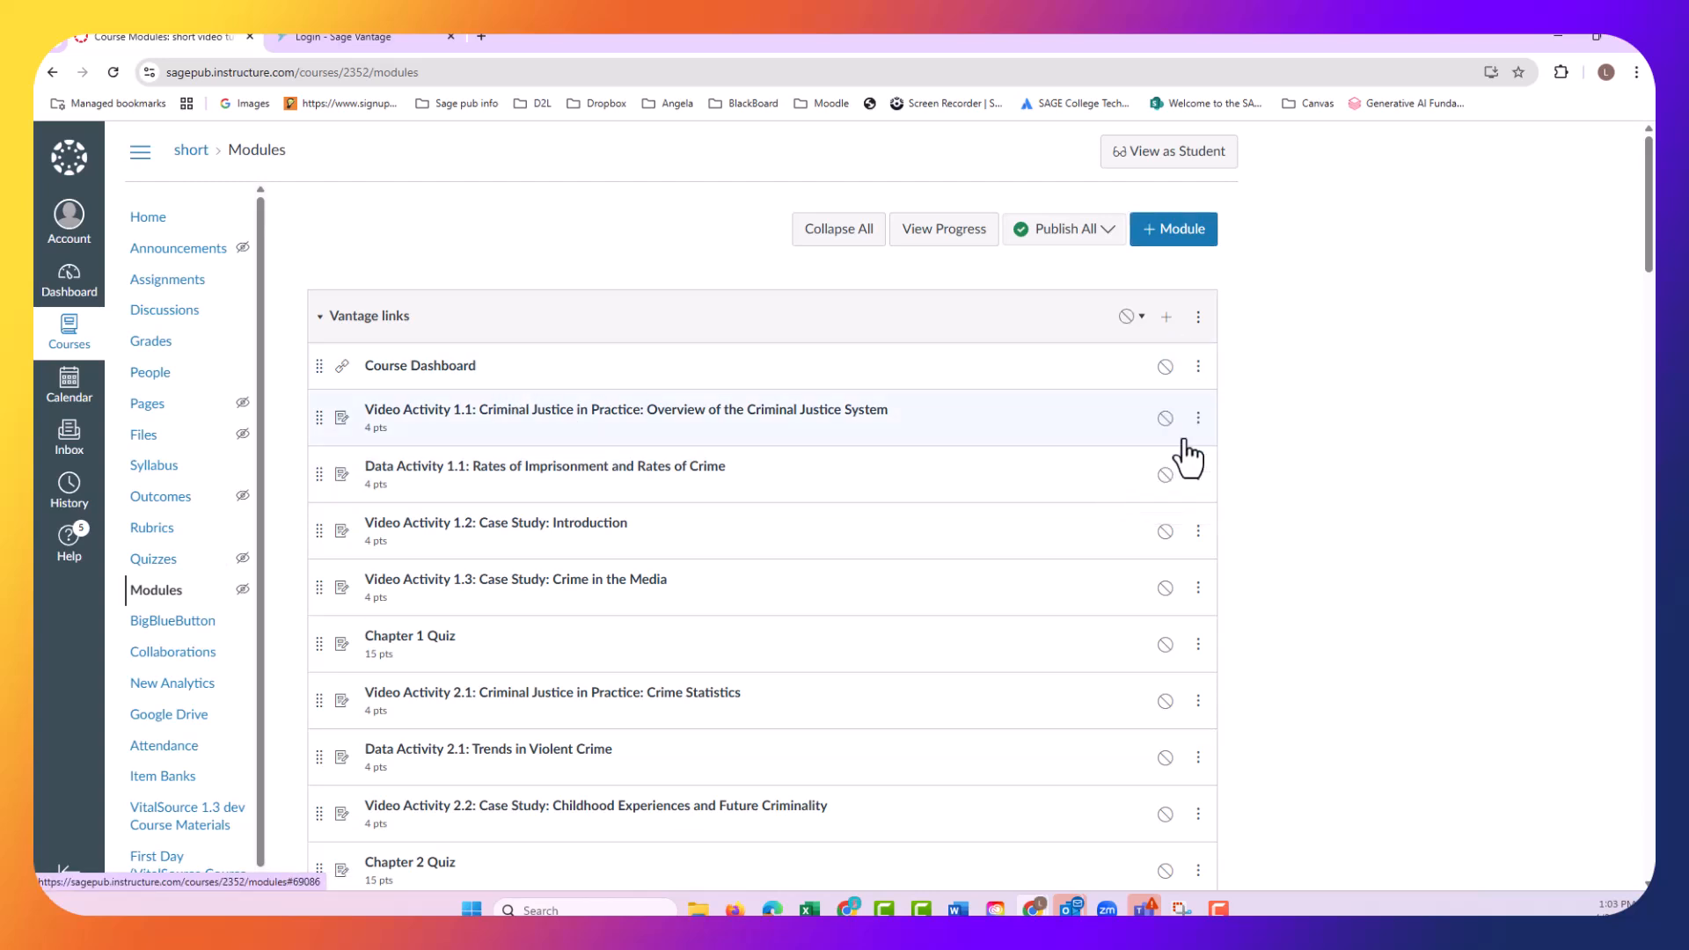
left_click(1529, 238)
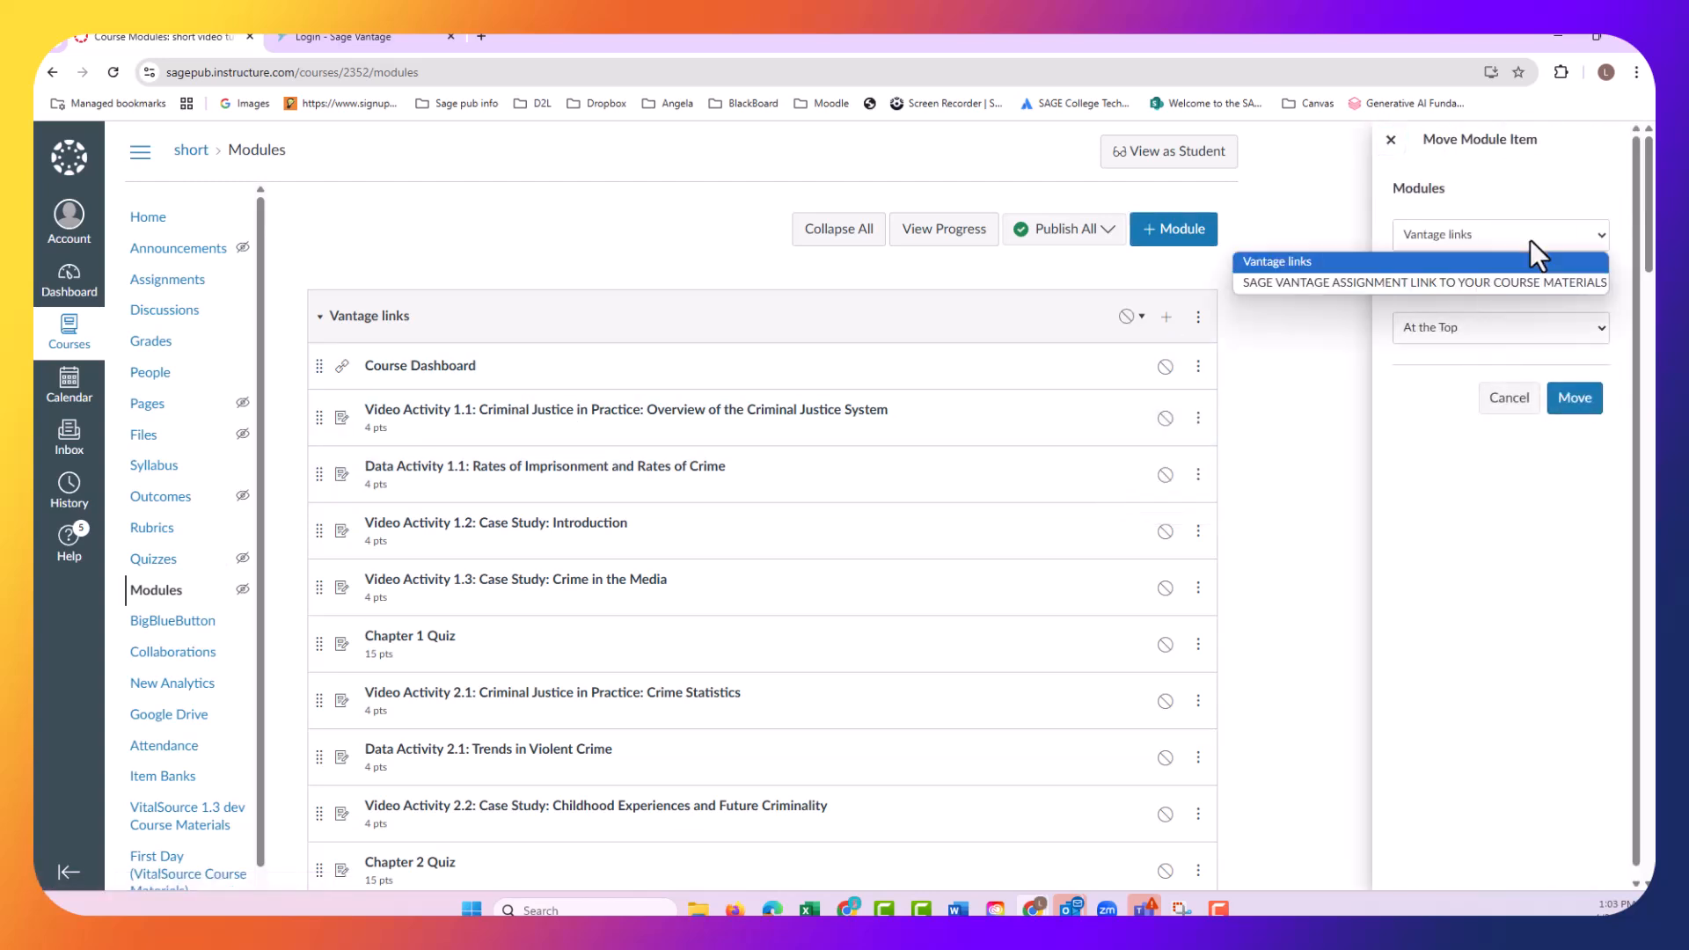
left_click(1512, 283)
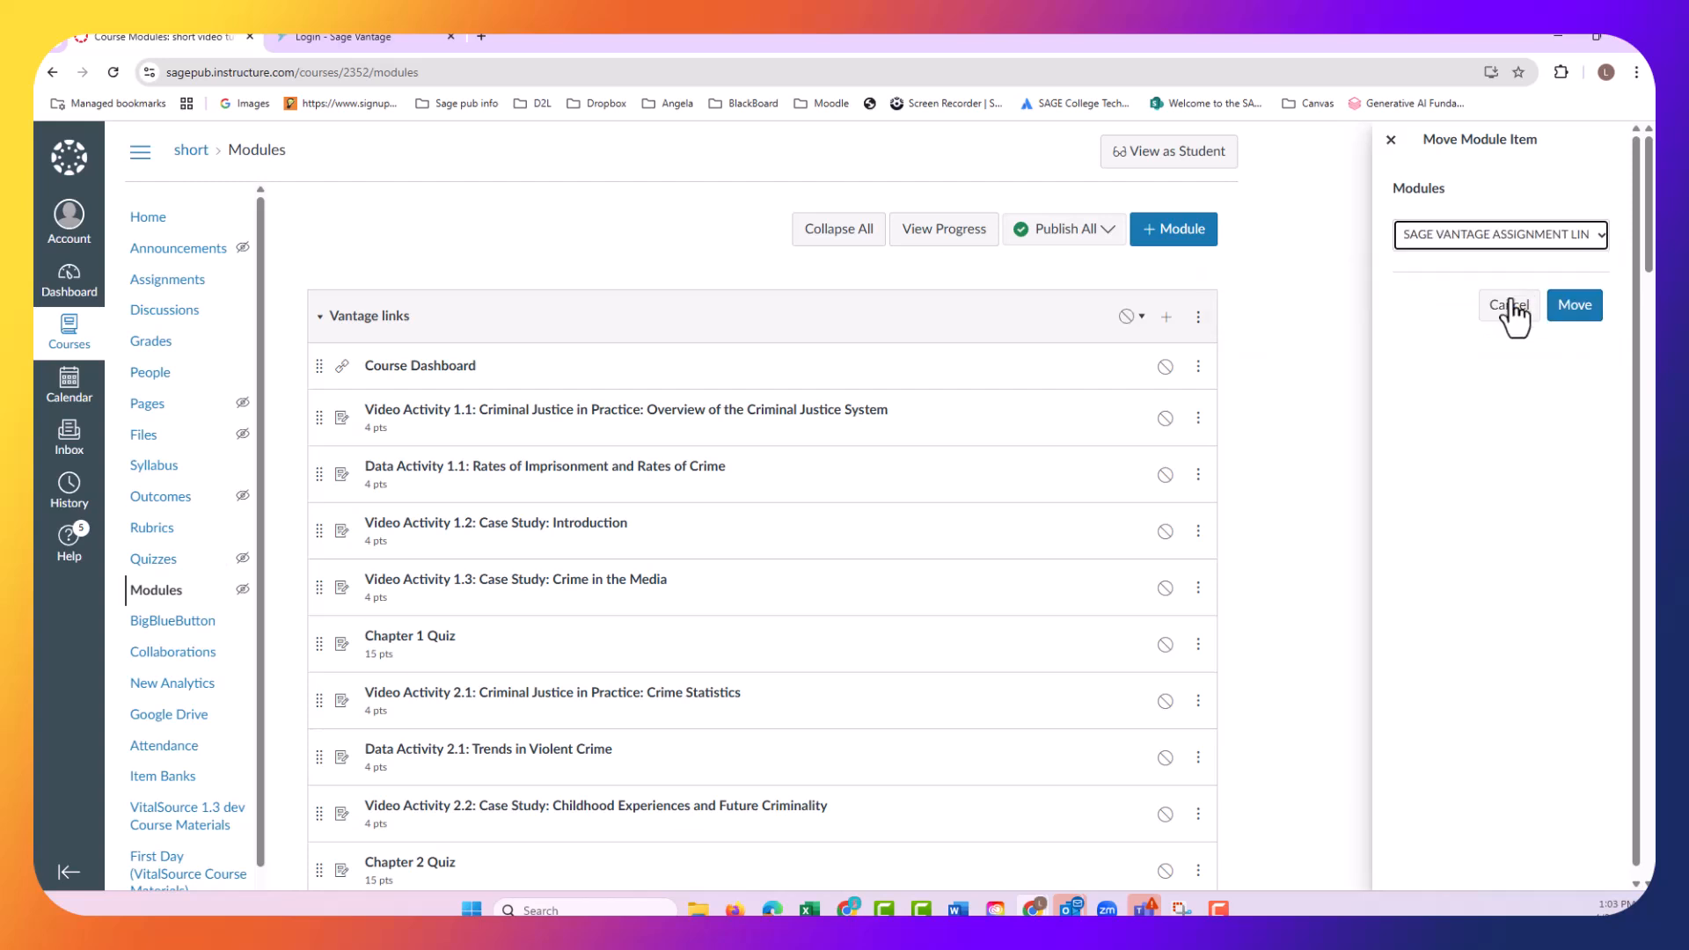
left_click(1570, 308)
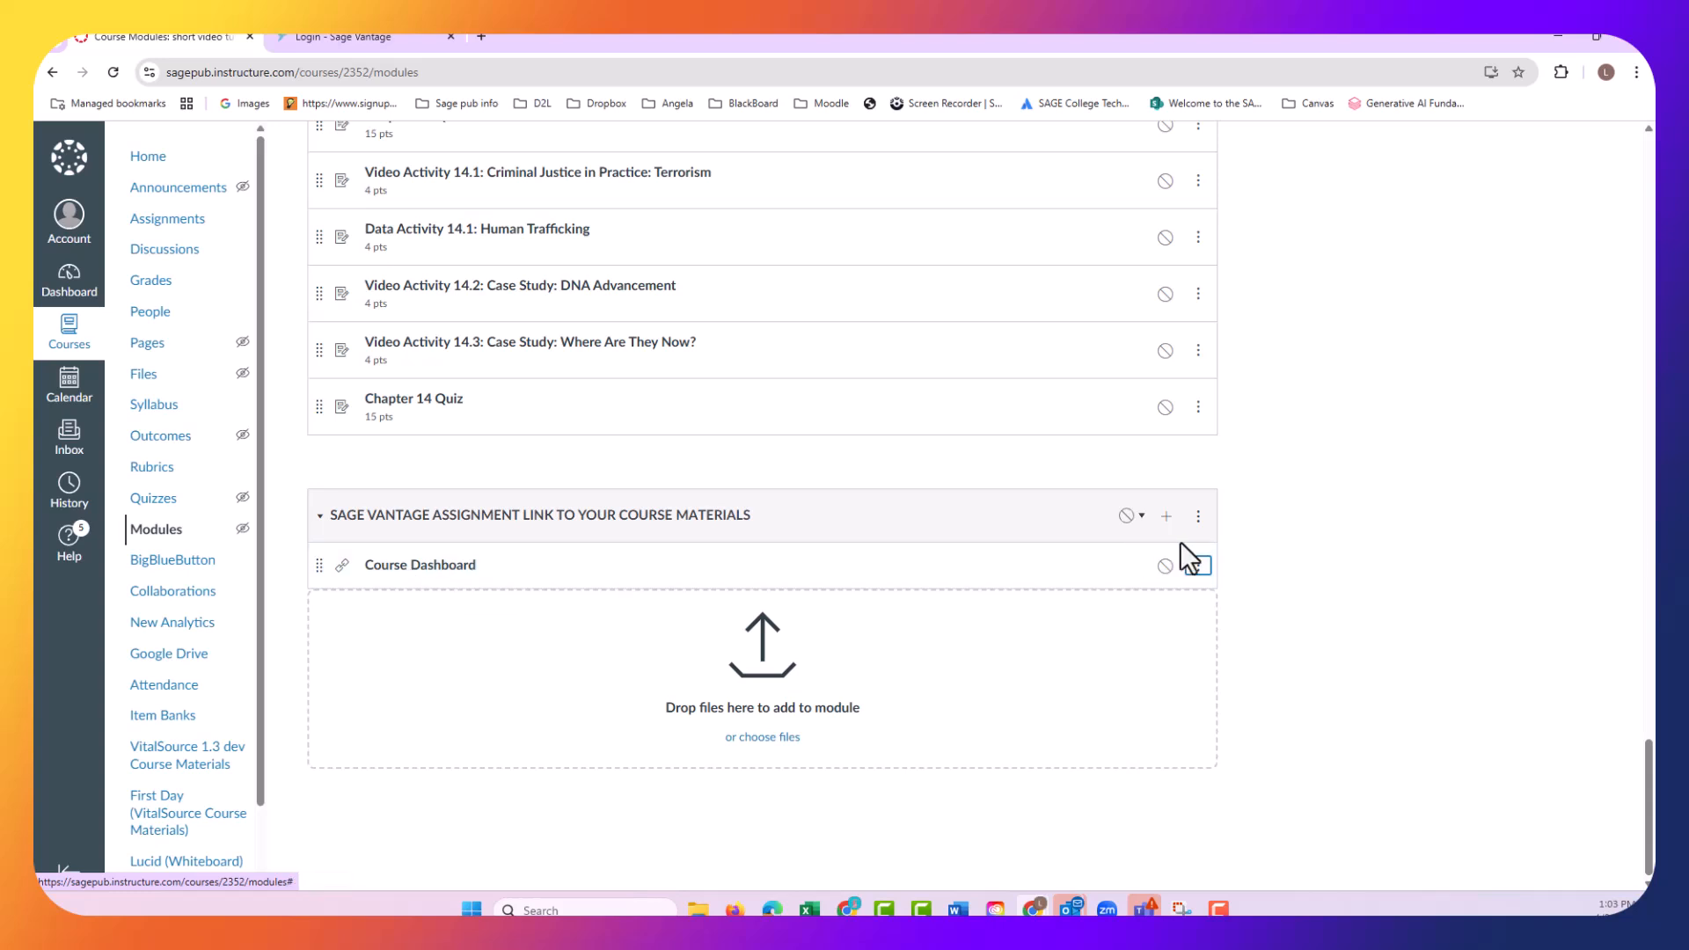
- Retitle the link "Click here to access all of your Vantage readings and assignments - your course materials - student Course Dashboard" and load it in a new tab
left_click(1197, 566)
left_click(1161, 615)
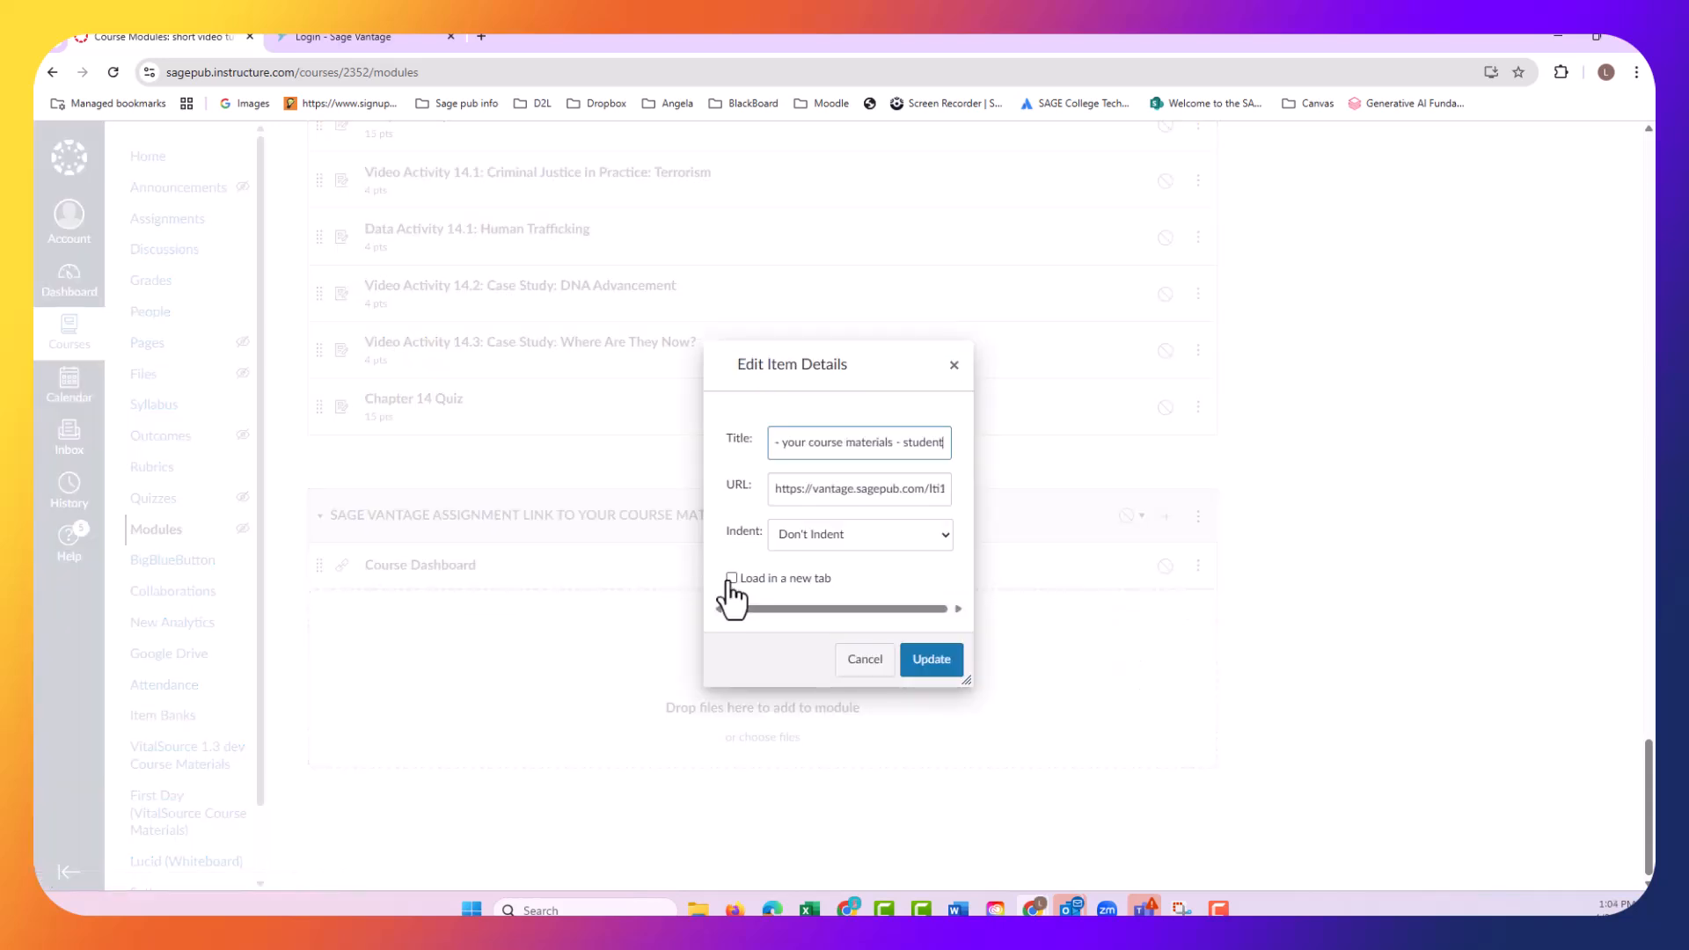
left_click(731, 580)
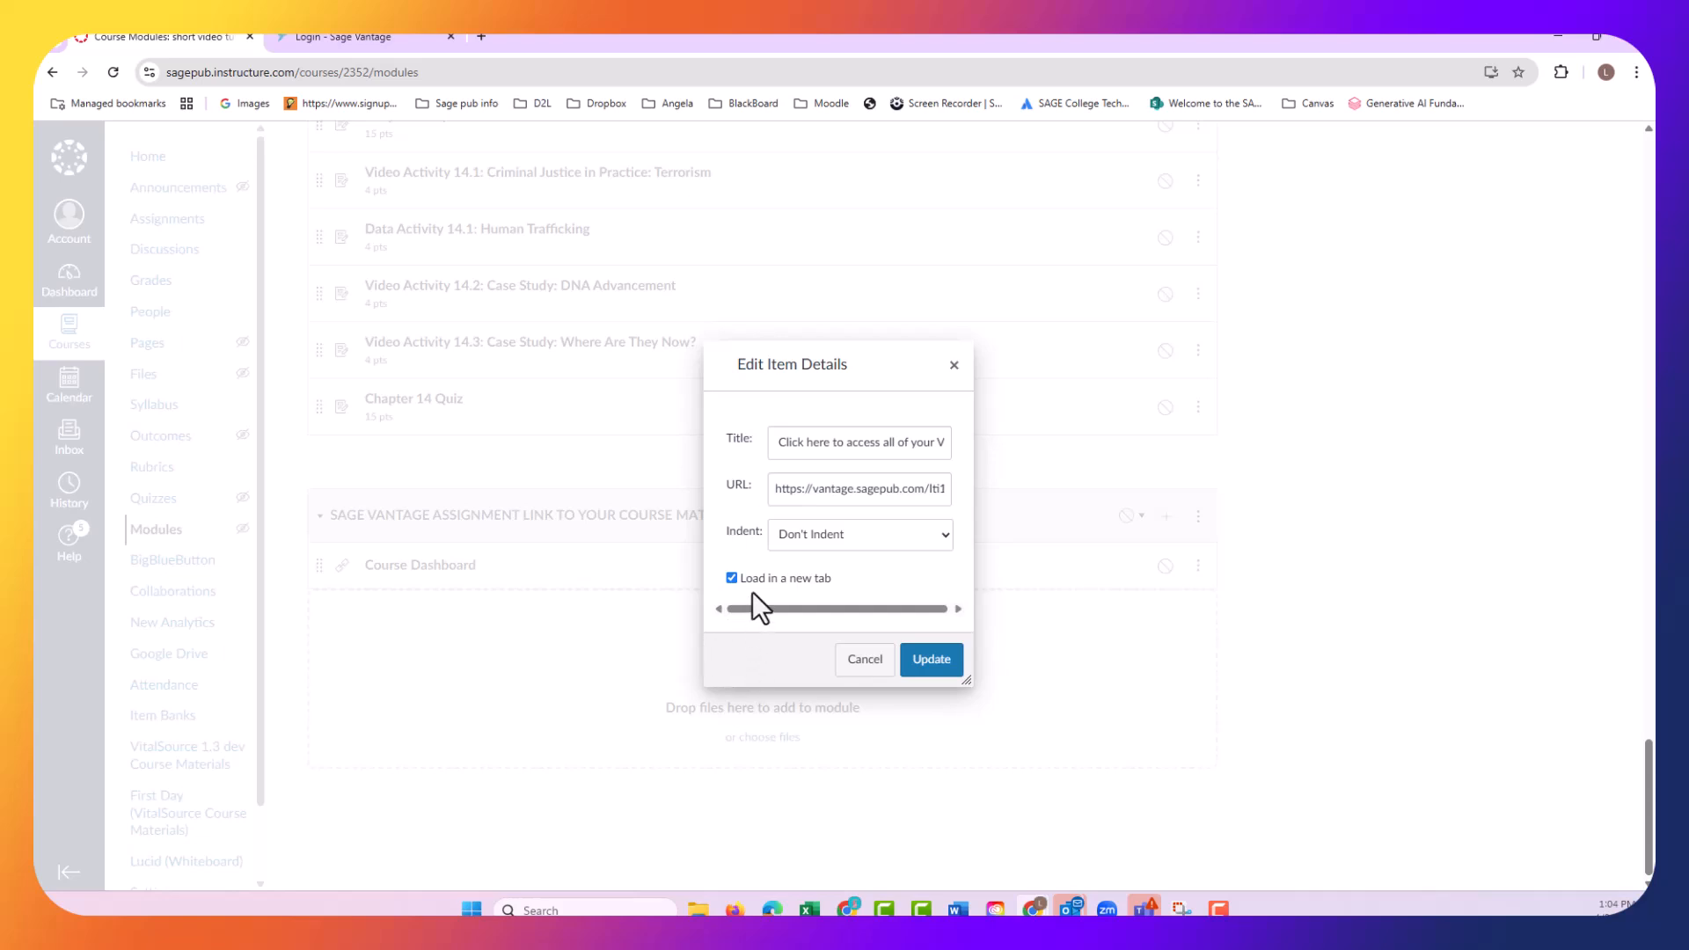
left_click(931, 666)
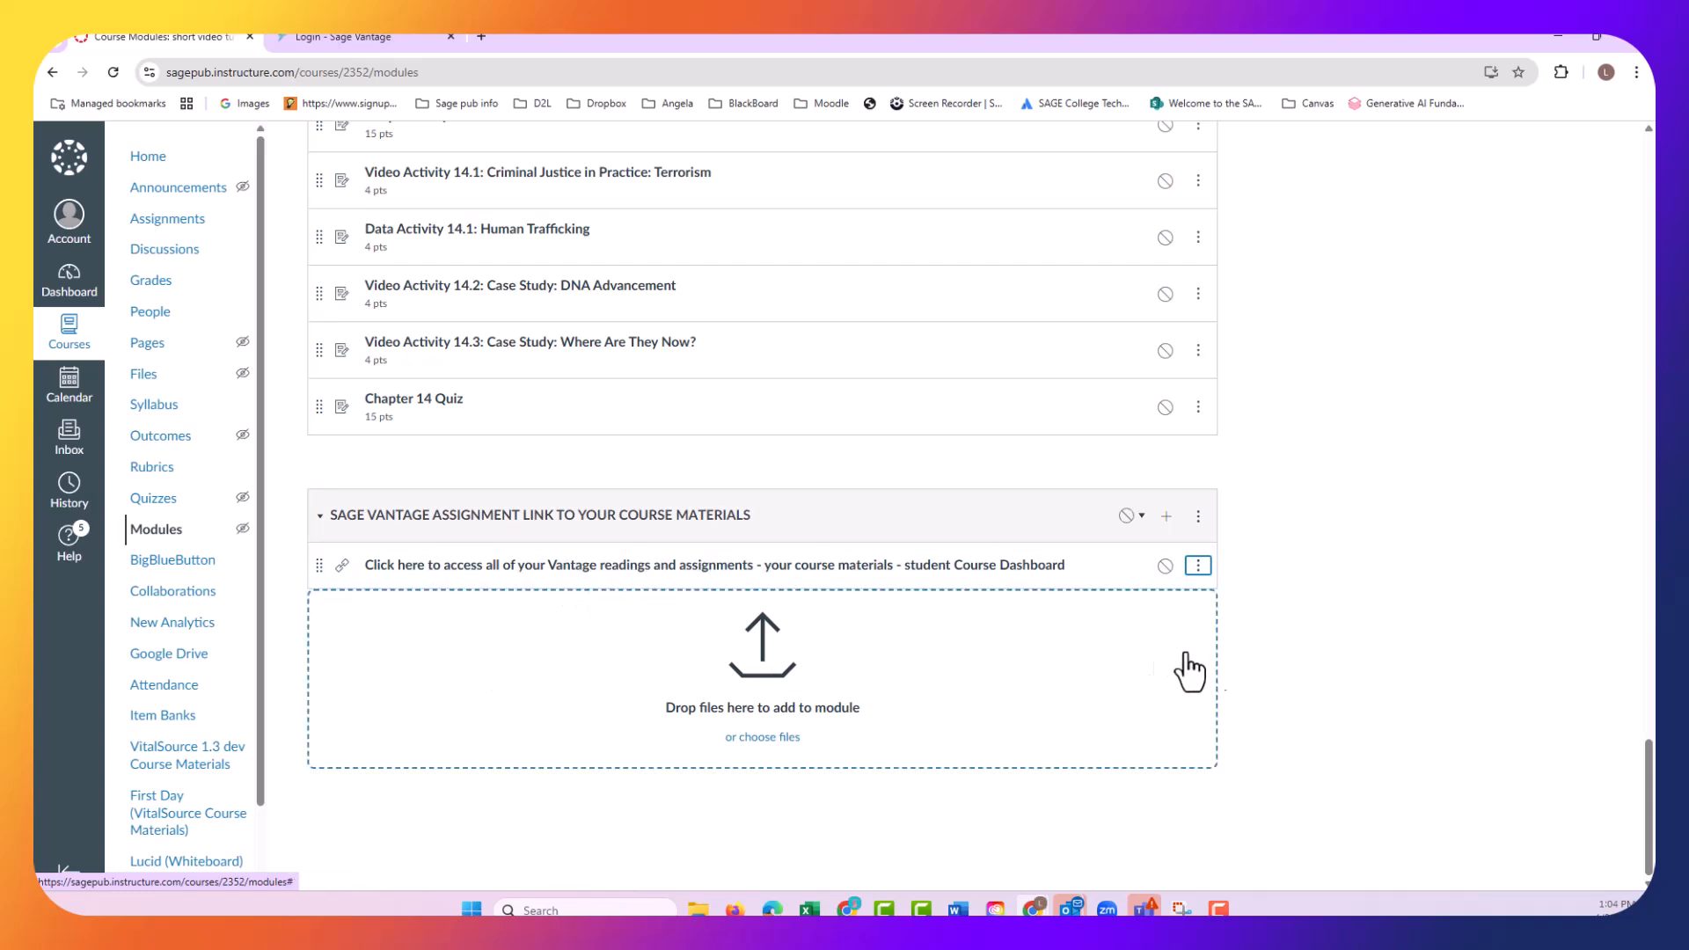
- Delete the Vantage links module from the course and confirm its removal
scroll(834, 592, "up", 10)
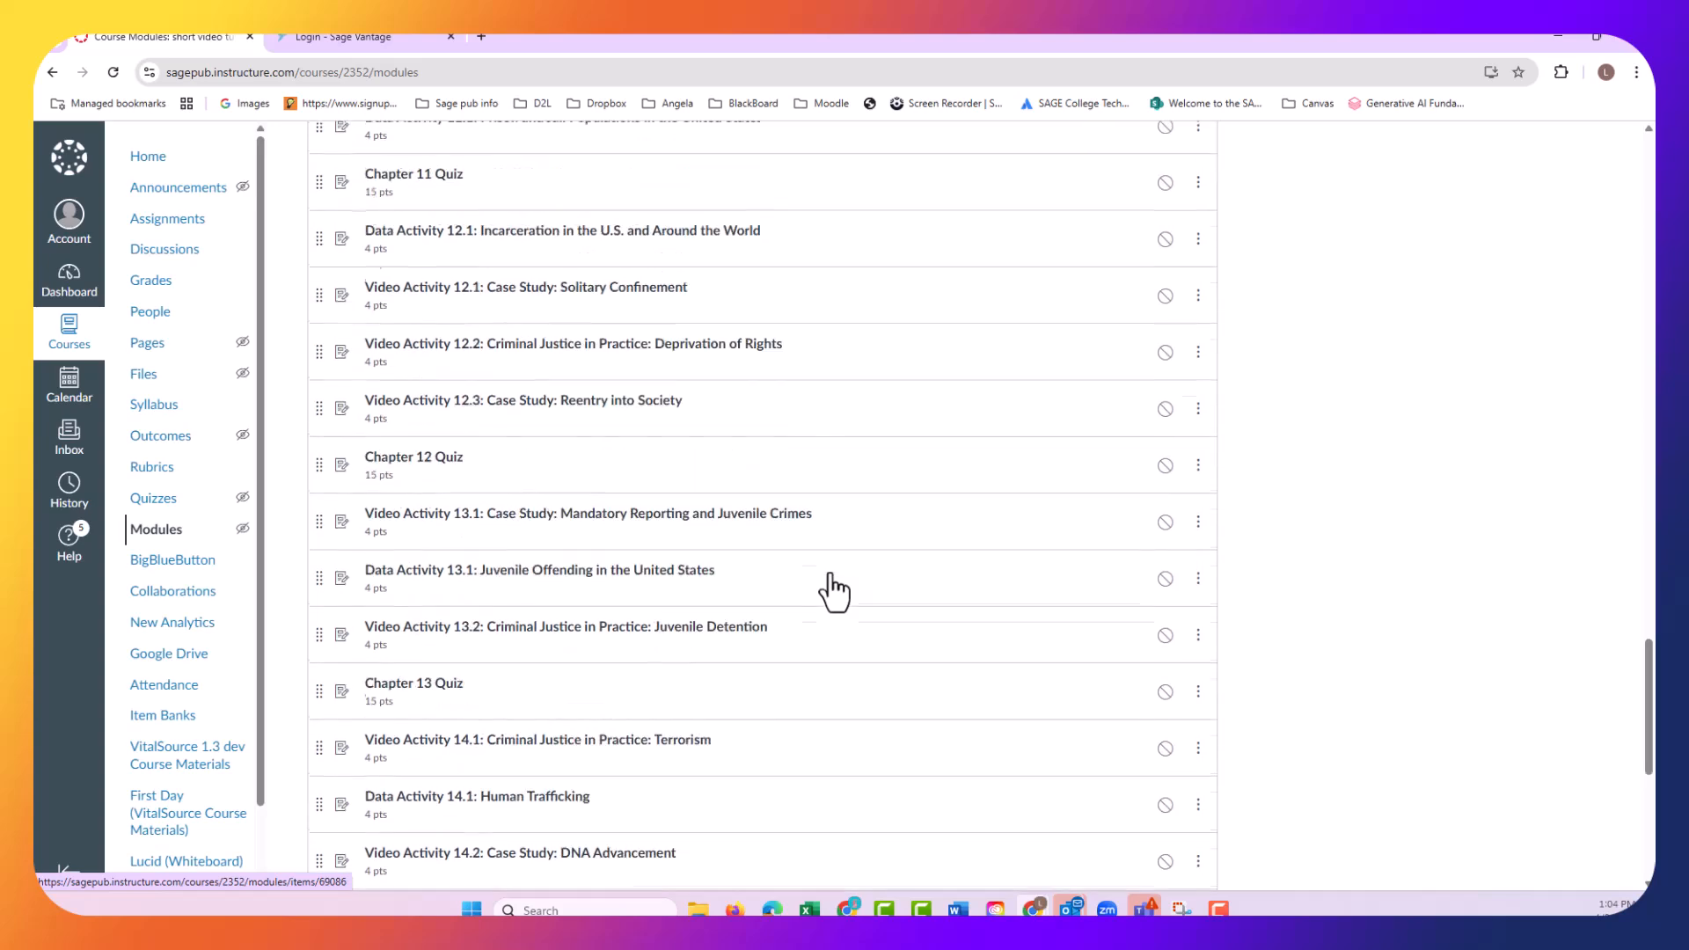
scroll(834, 591, "up", 15)
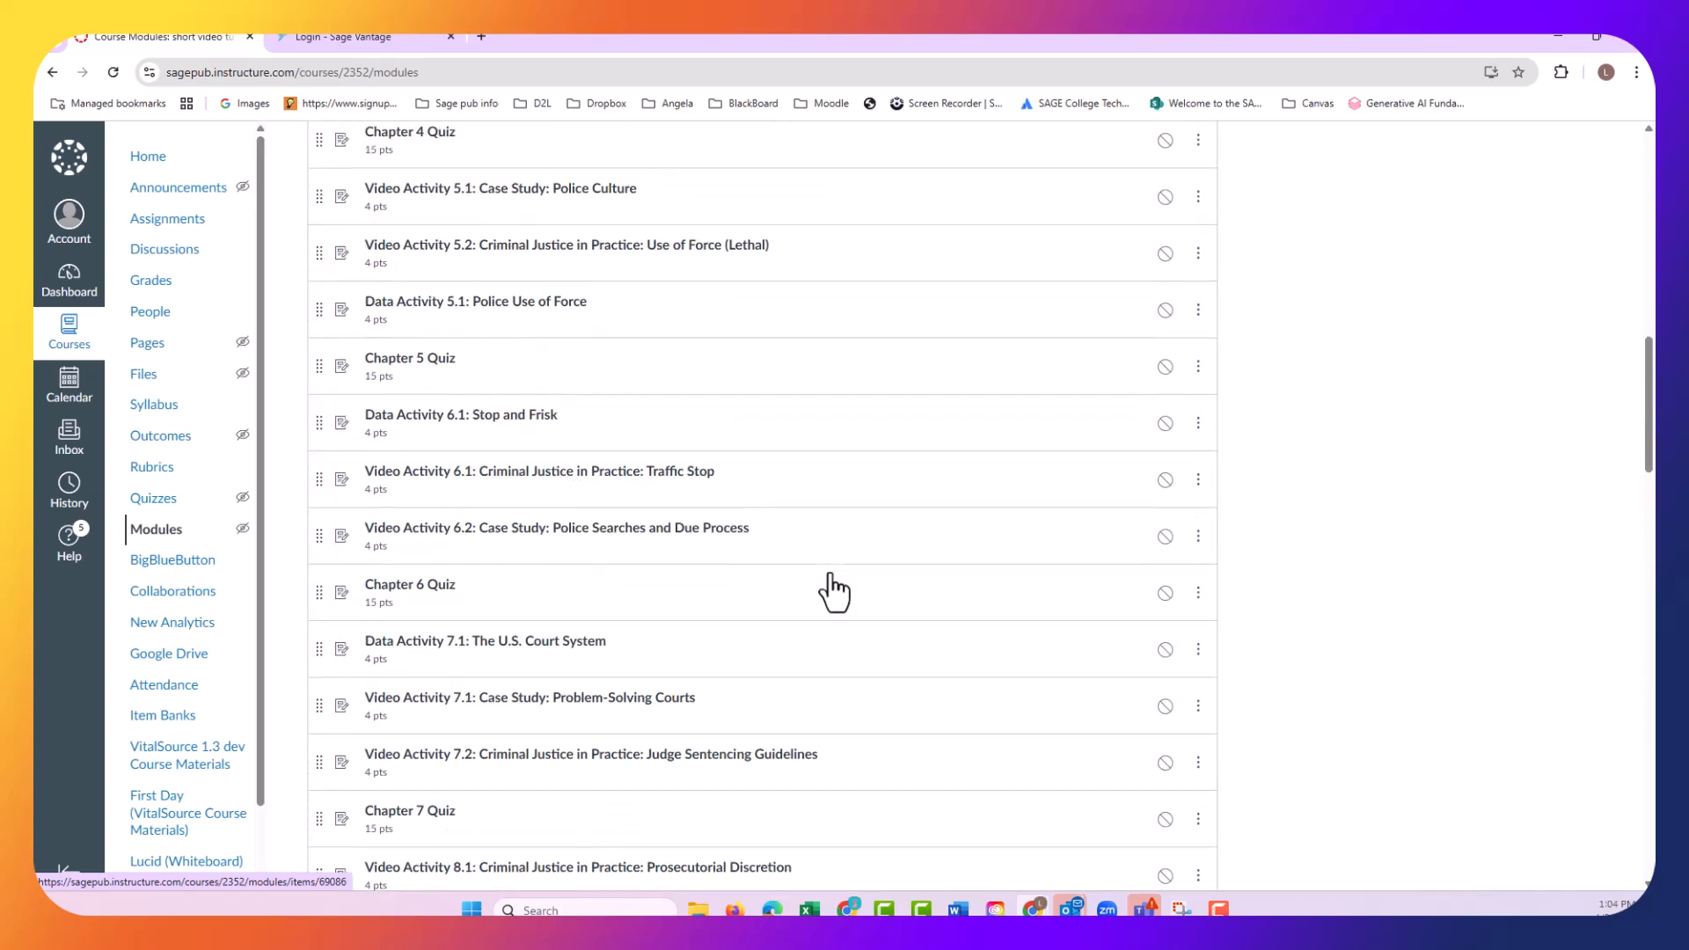
scroll(833, 591, "up", 10)
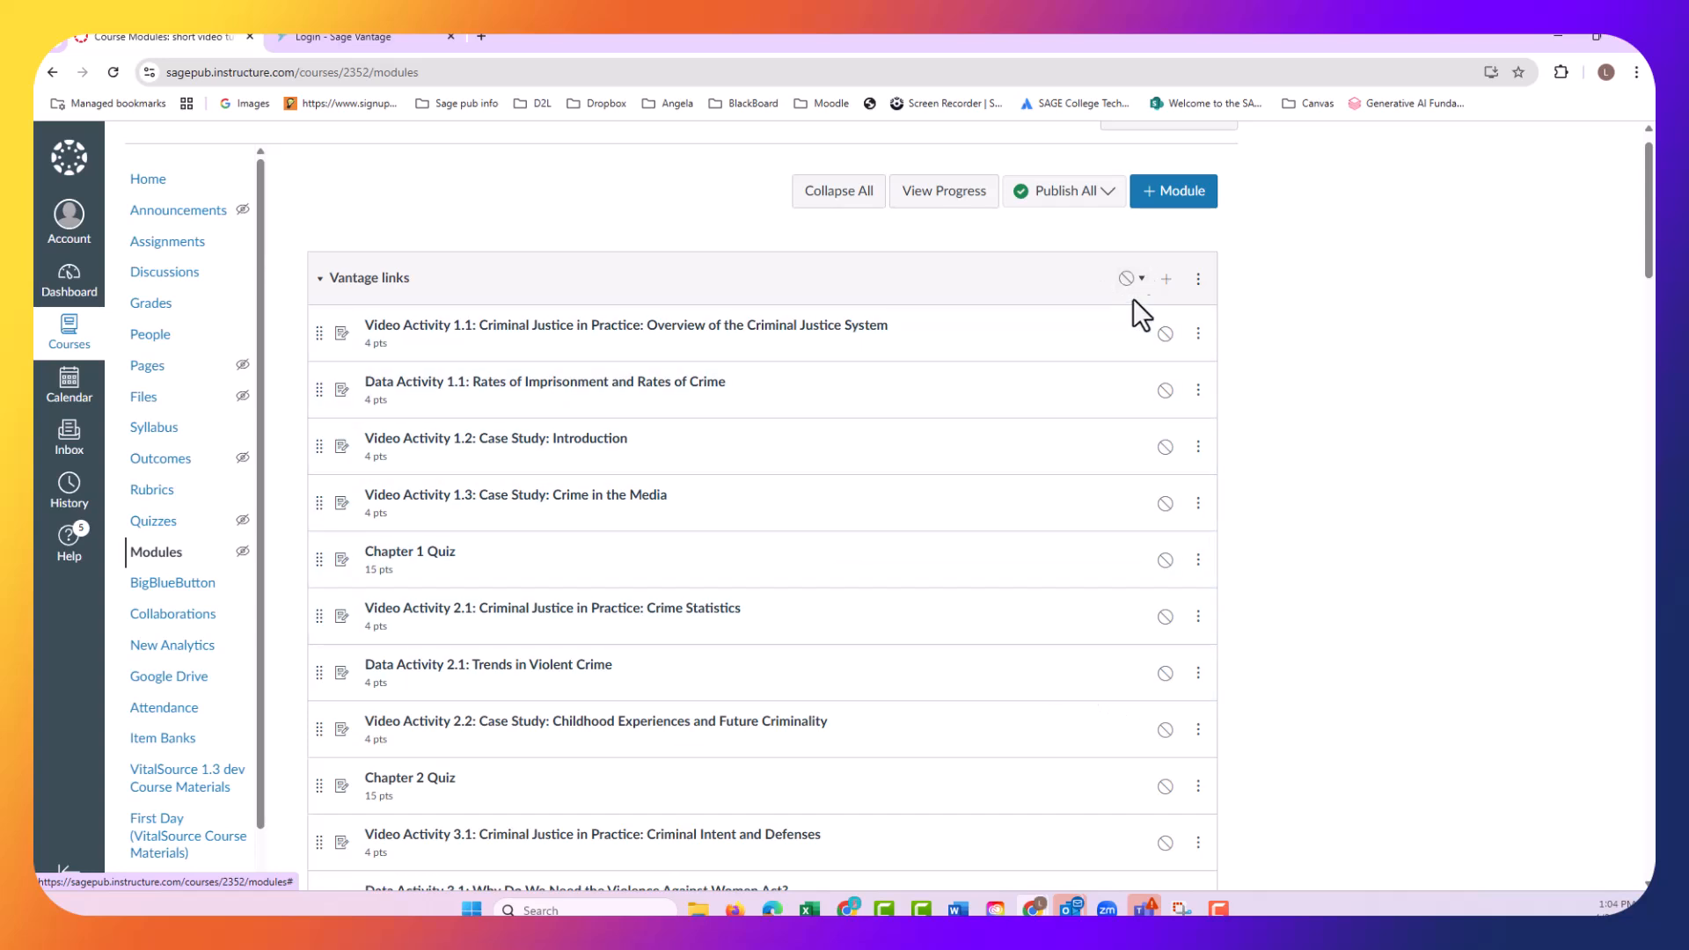
left_click(1197, 280)
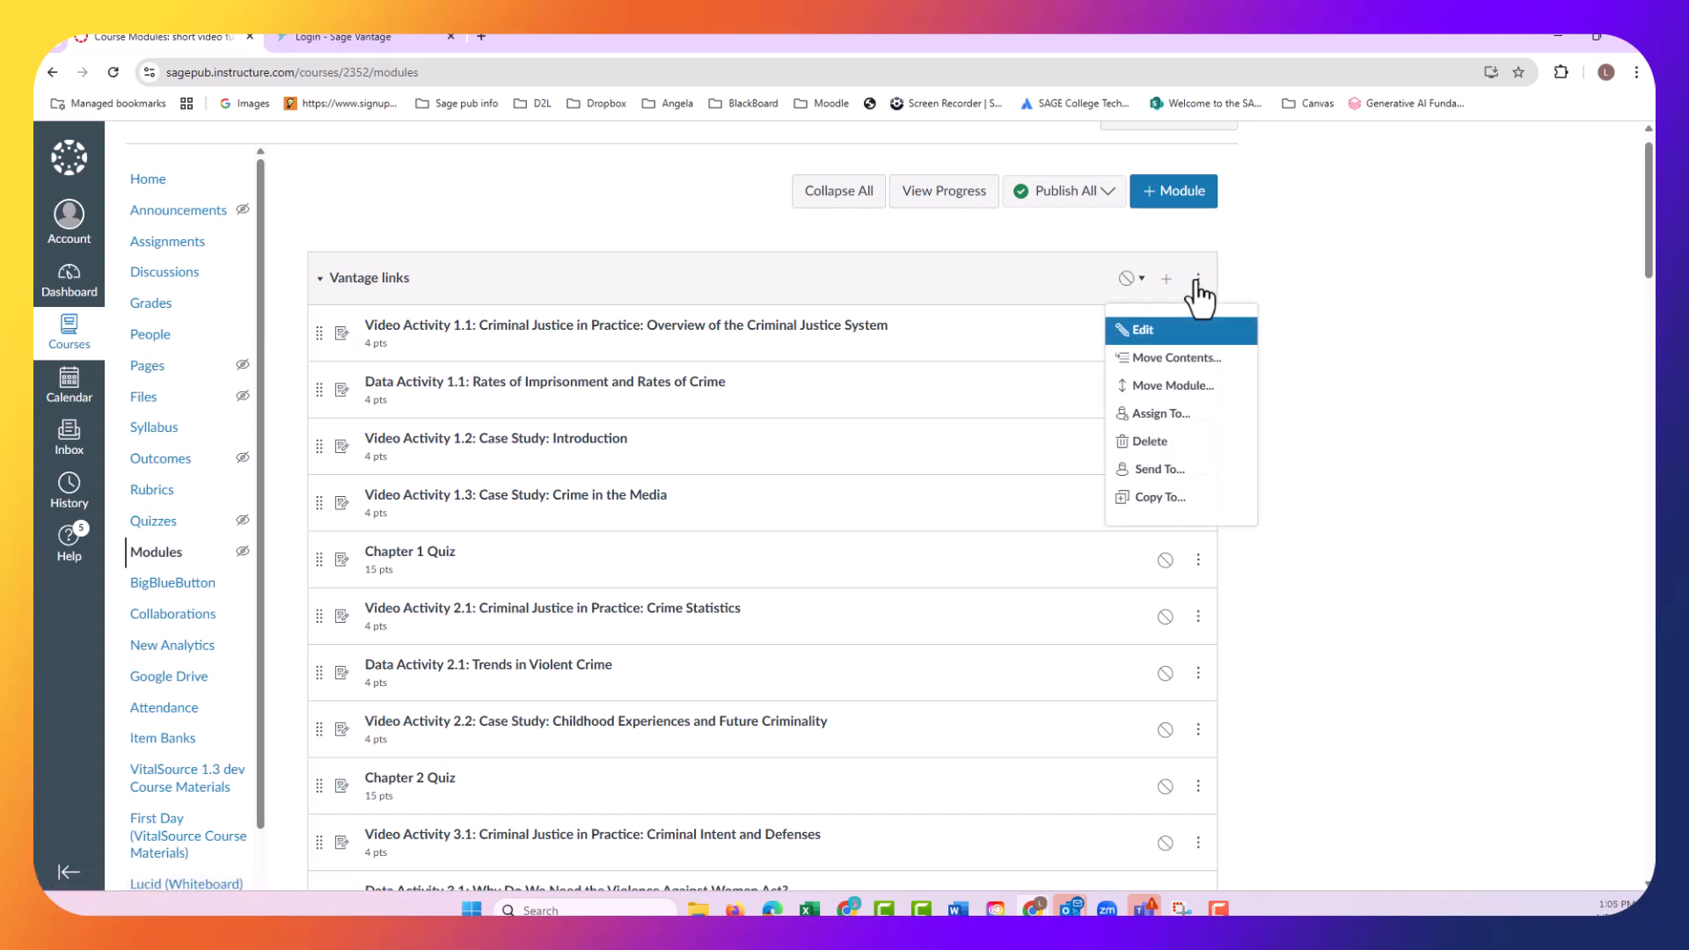
left_click(1163, 442)
left_click(918, 181)
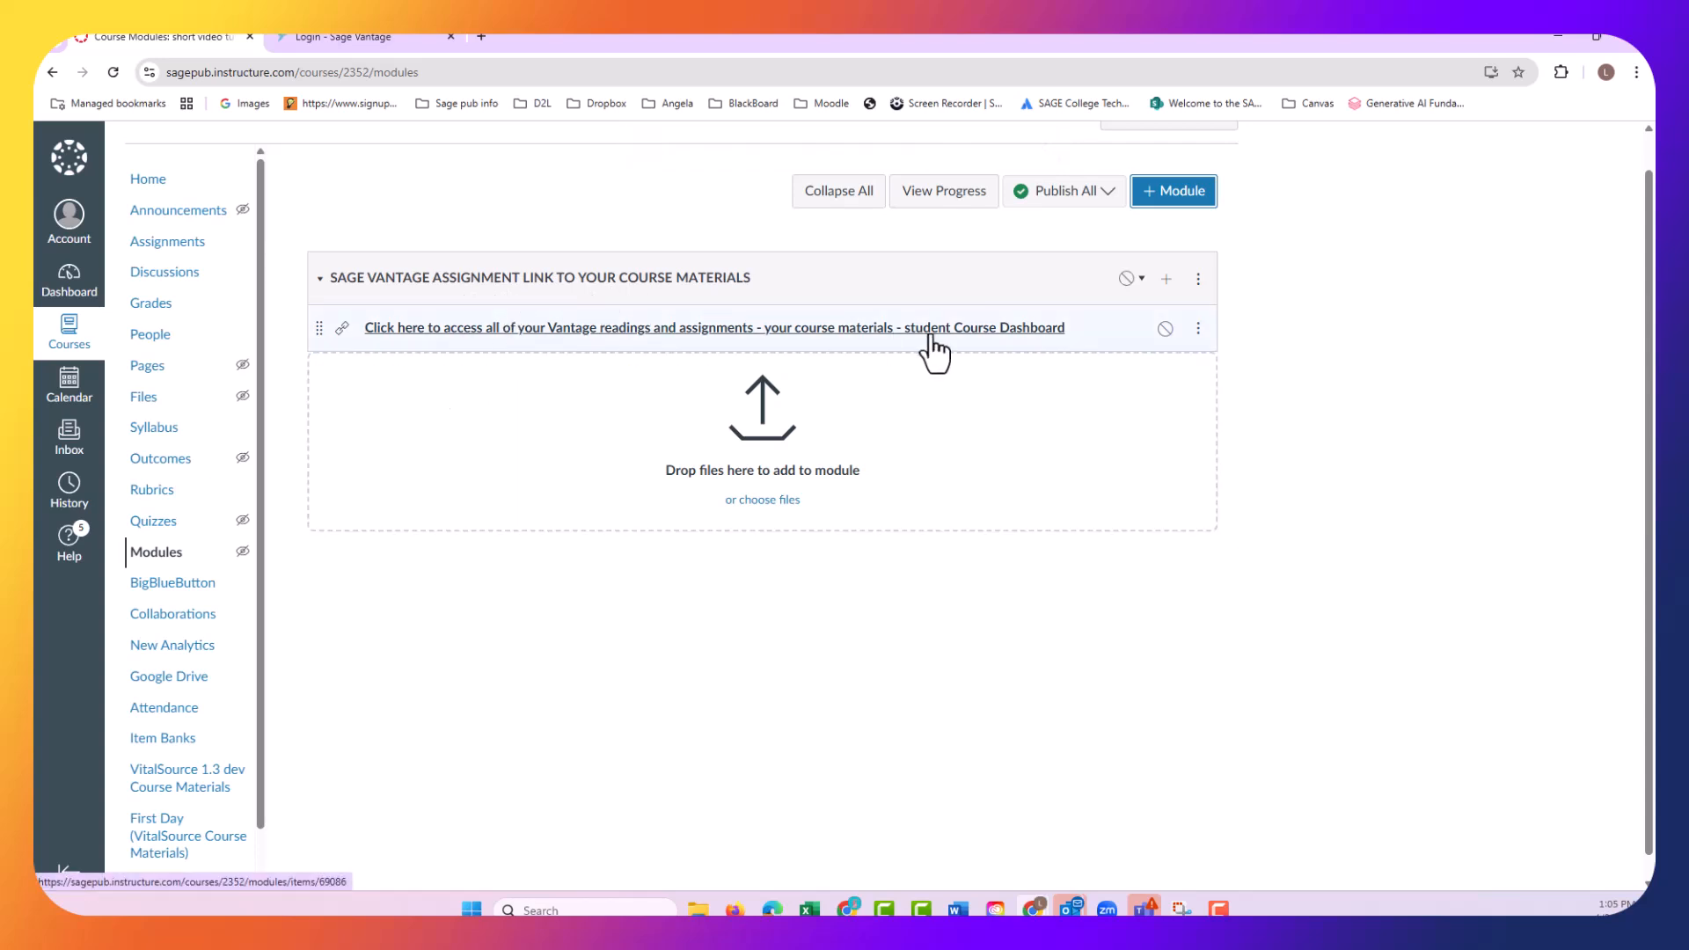
- Load the student Course Dashboard link in a new window and look through its assignment list
left_click(698, 329)
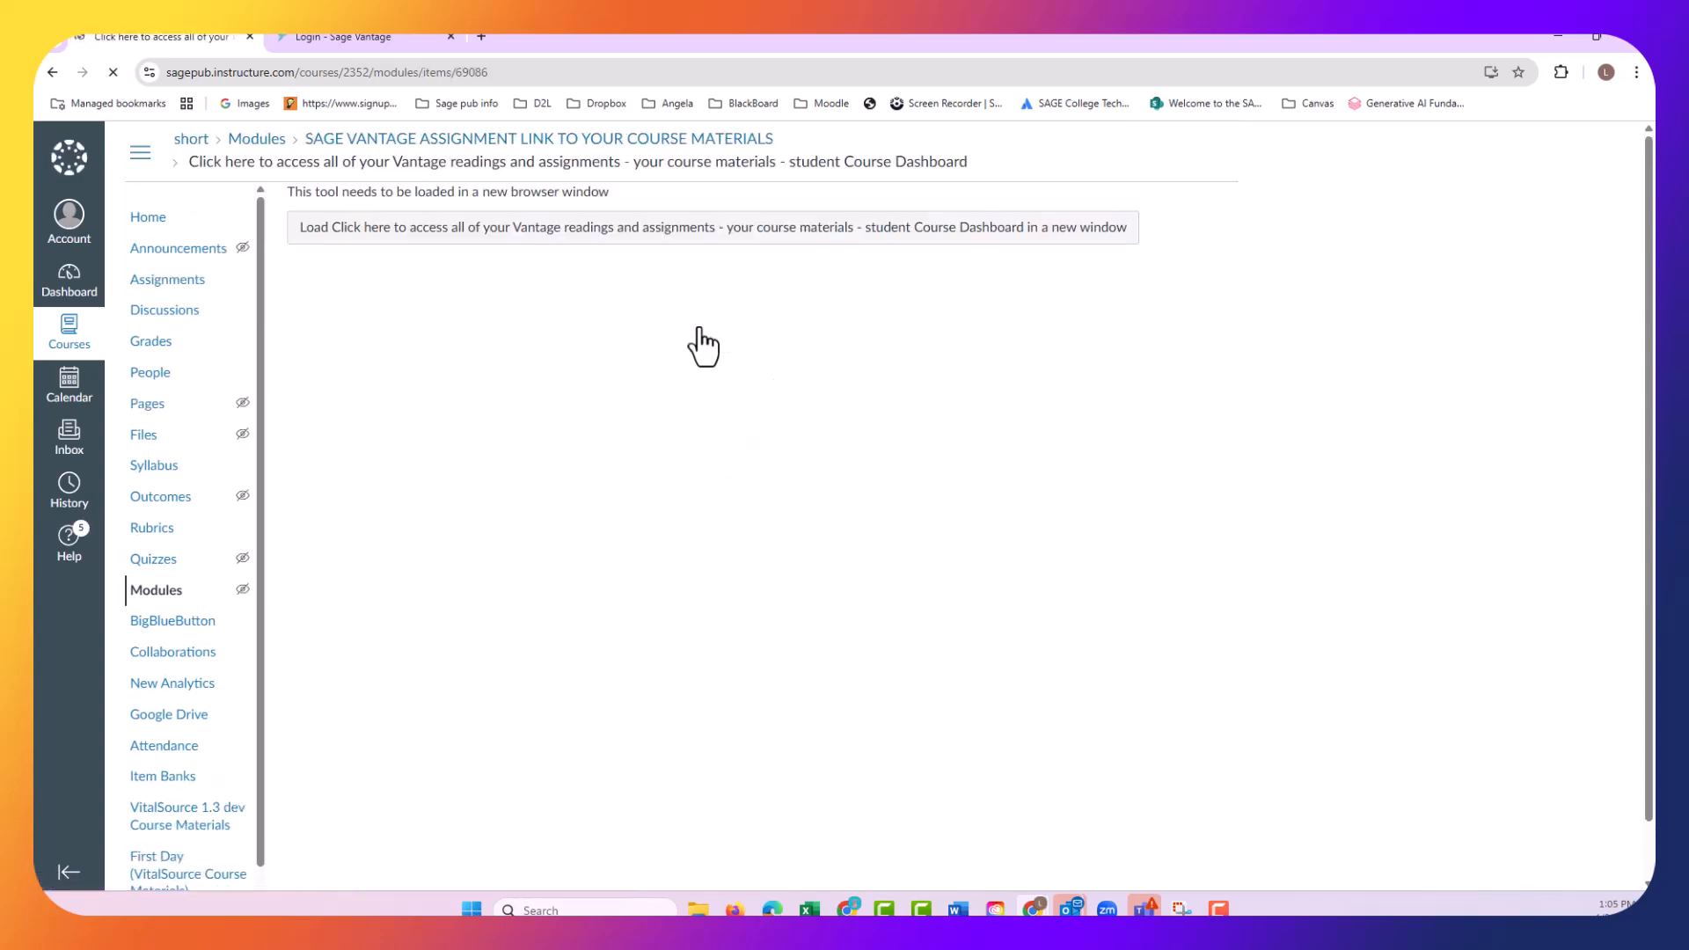
left_click(670, 230)
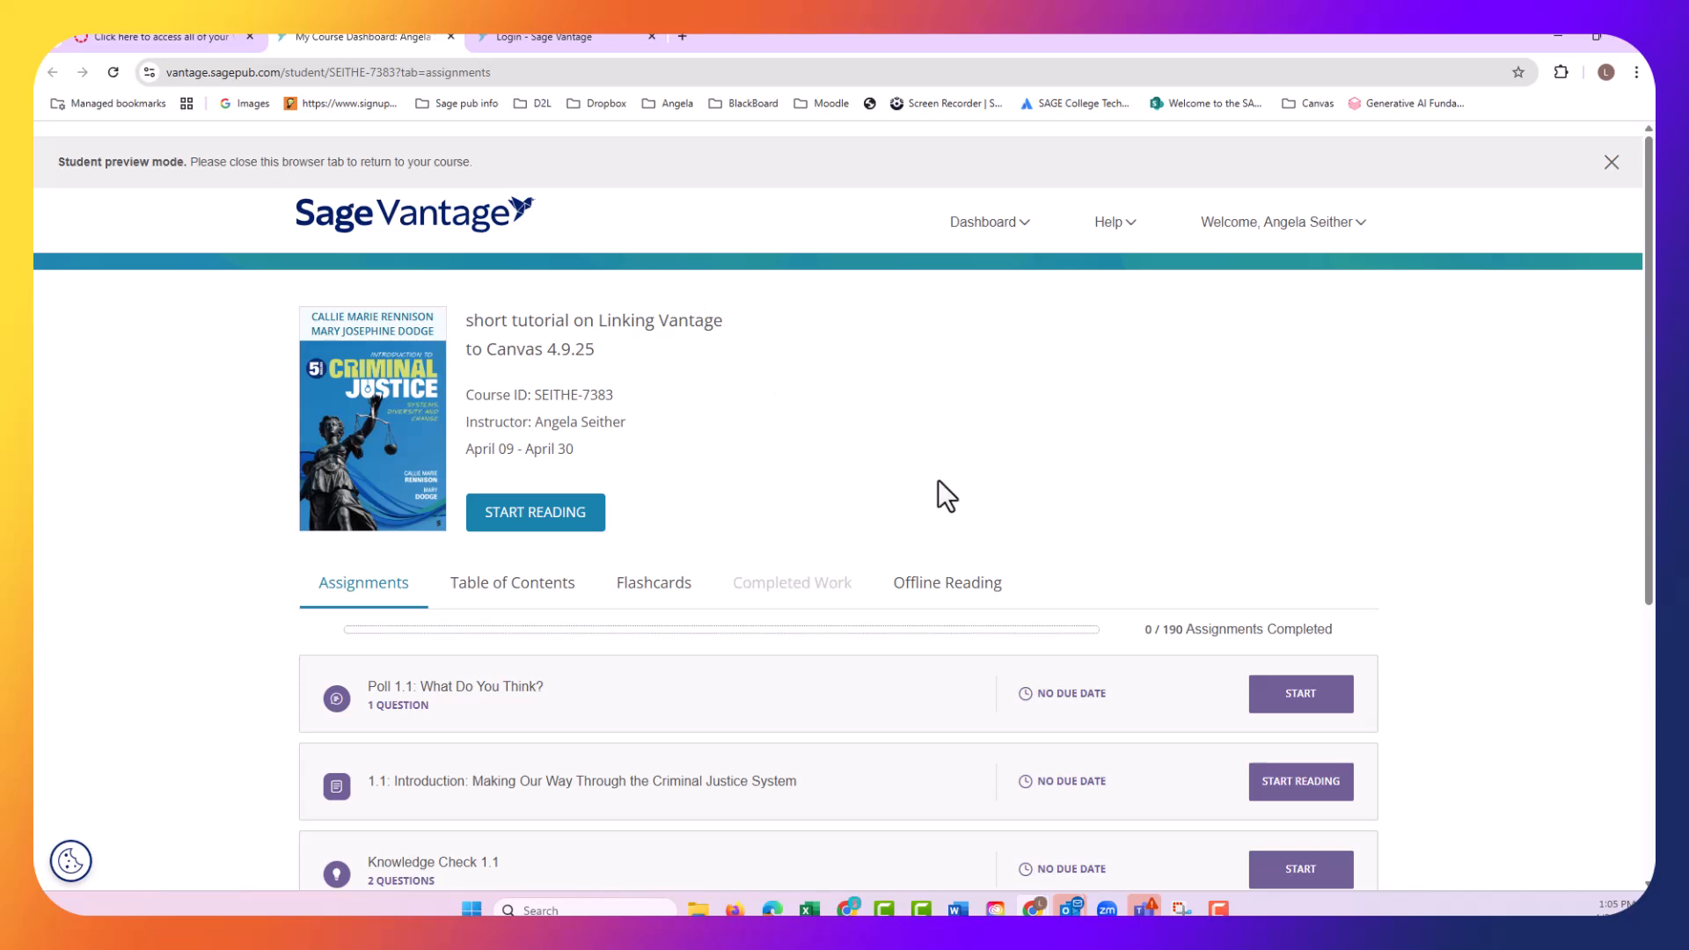
scroll(619, 550, "down", 4)
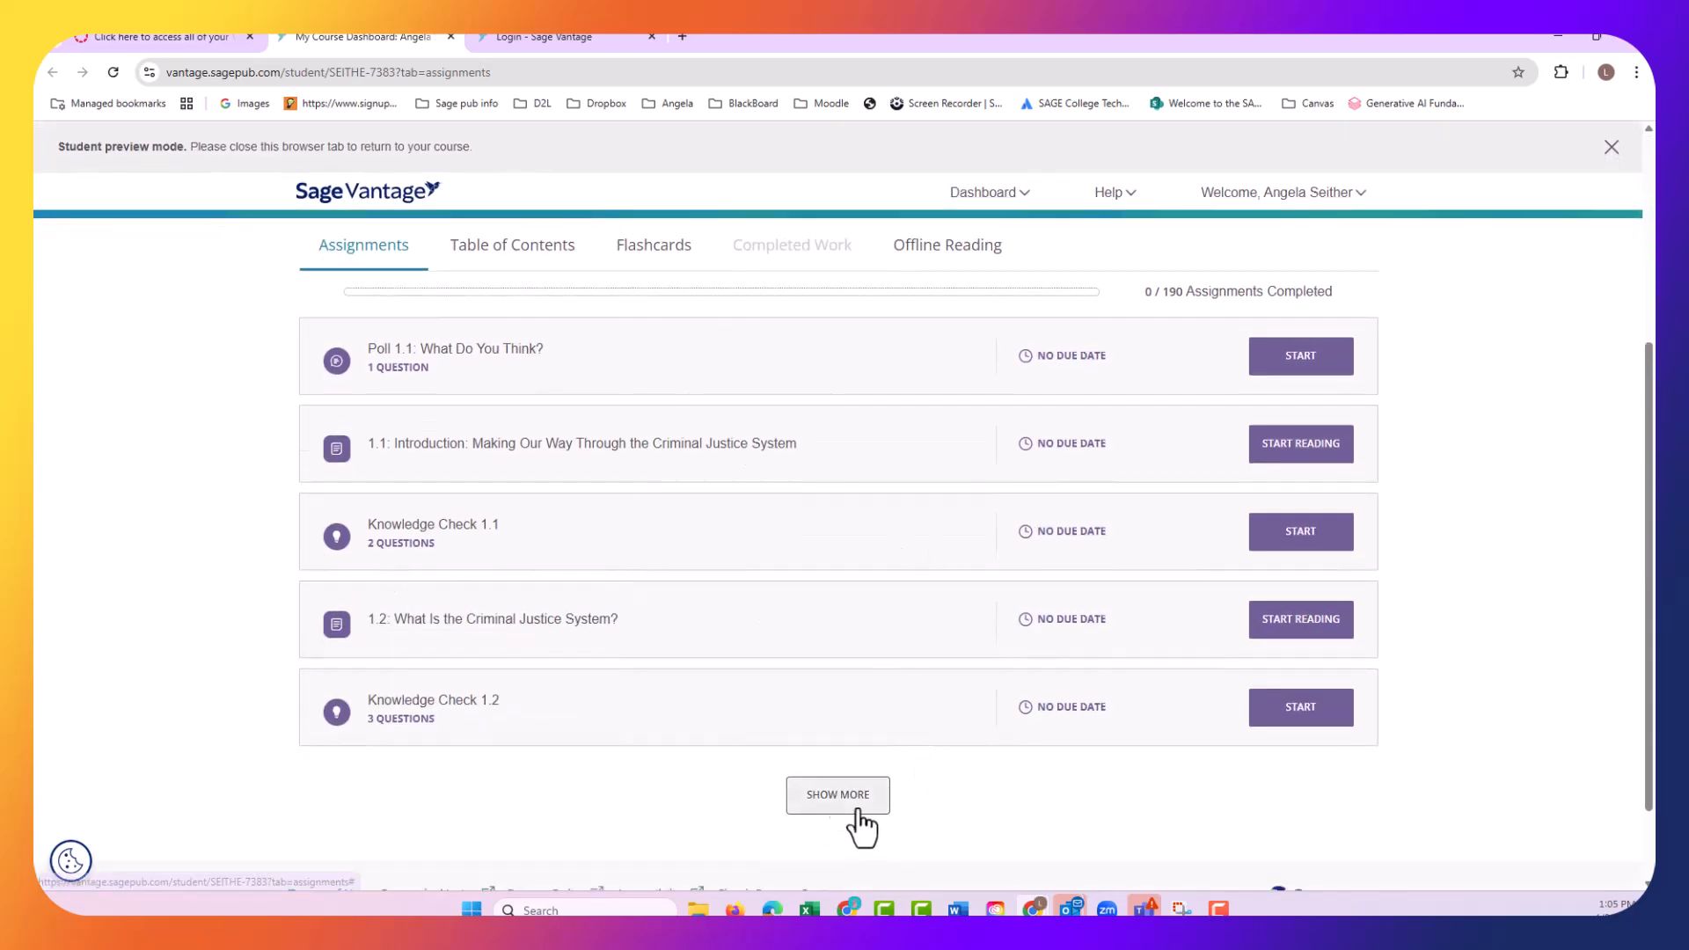
scroll(716, 675, "up", 3)
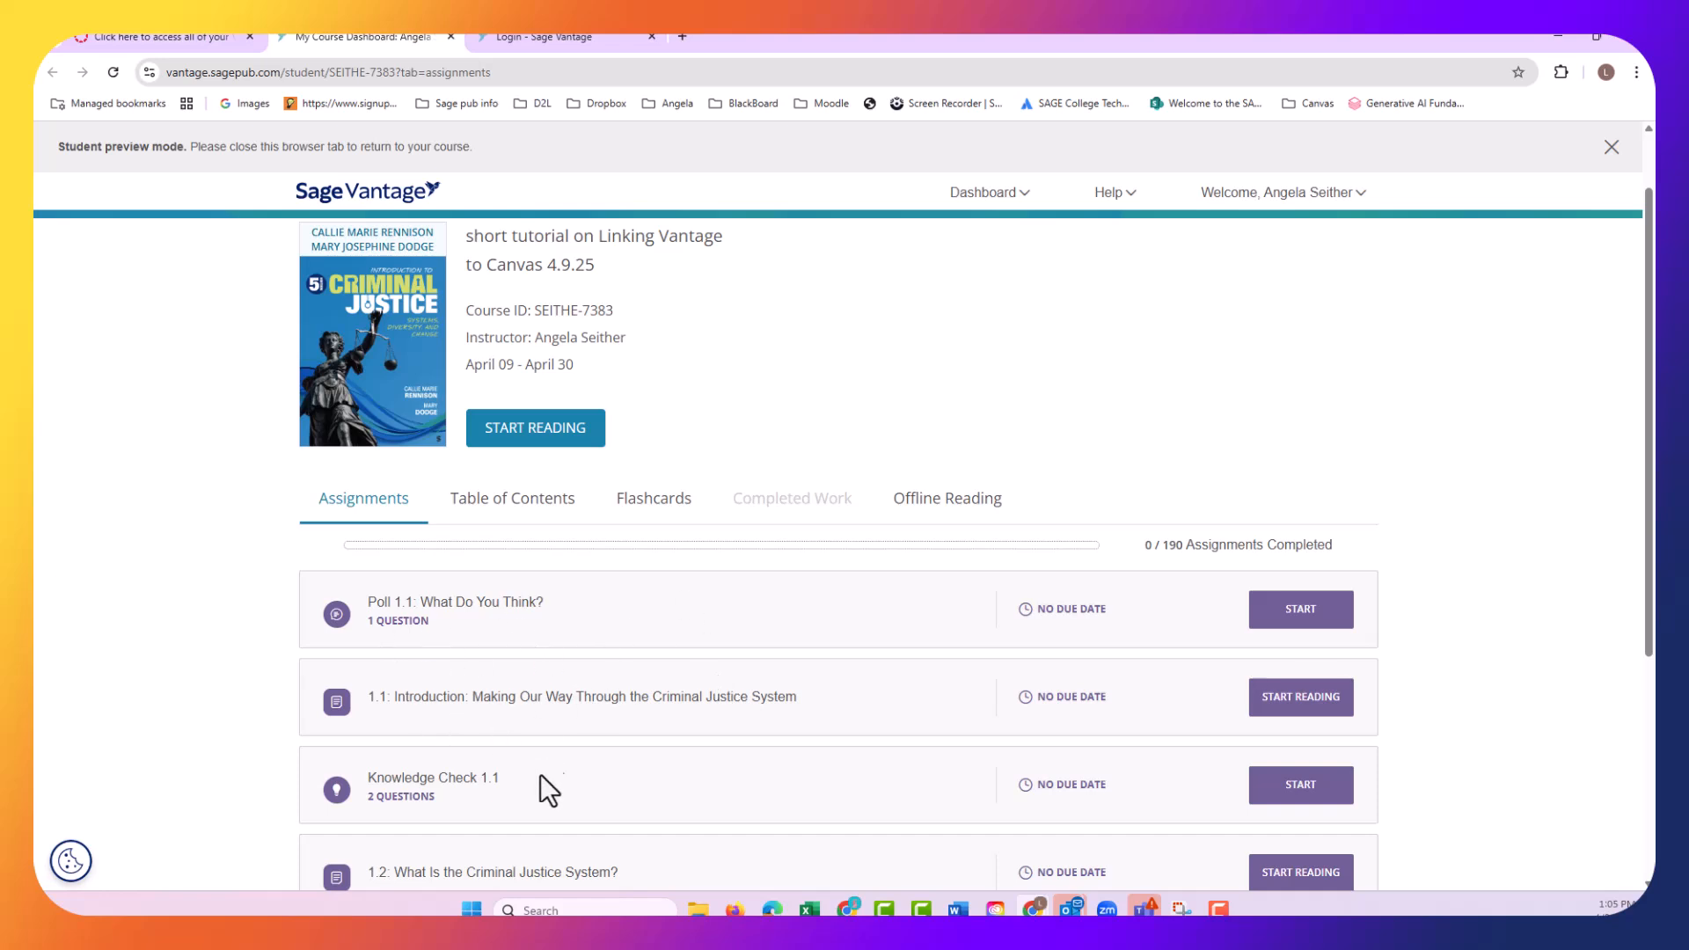
- Browse the dashboard's Table of Contents and expand chapter 4, The History of Policing, to view its contents
left_click(537, 507)
scroll(746, 452, "down", 5)
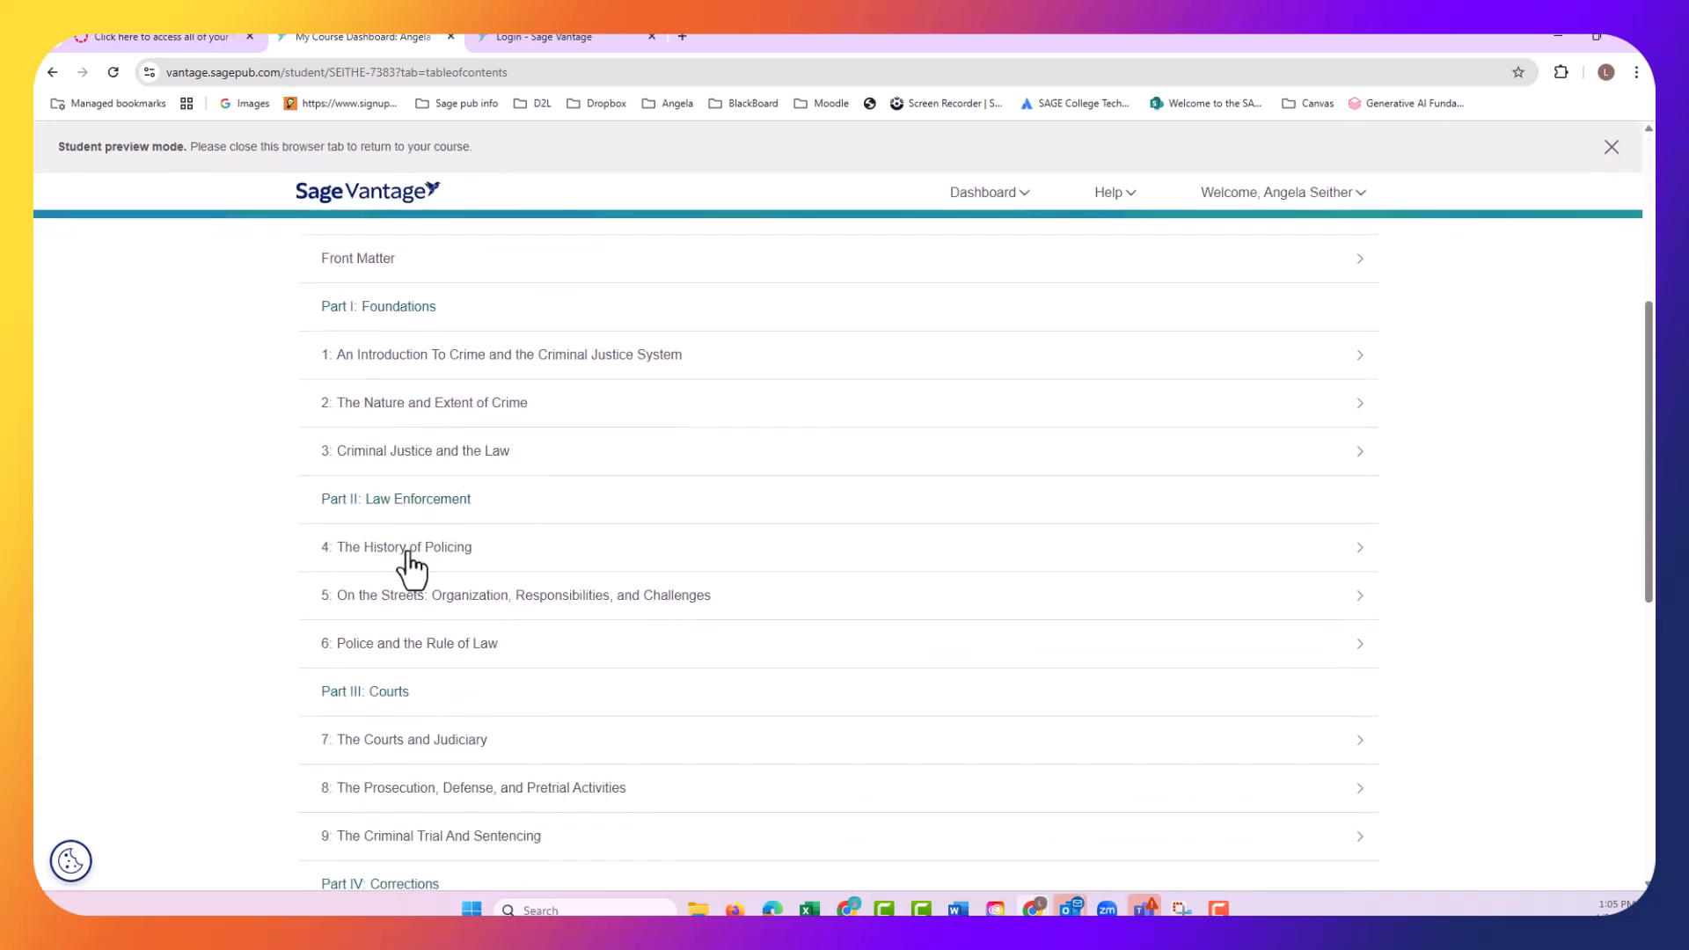
left_click(409, 547)
scroll(505, 546, "down", 5)
scroll(499, 561, "up", 10)
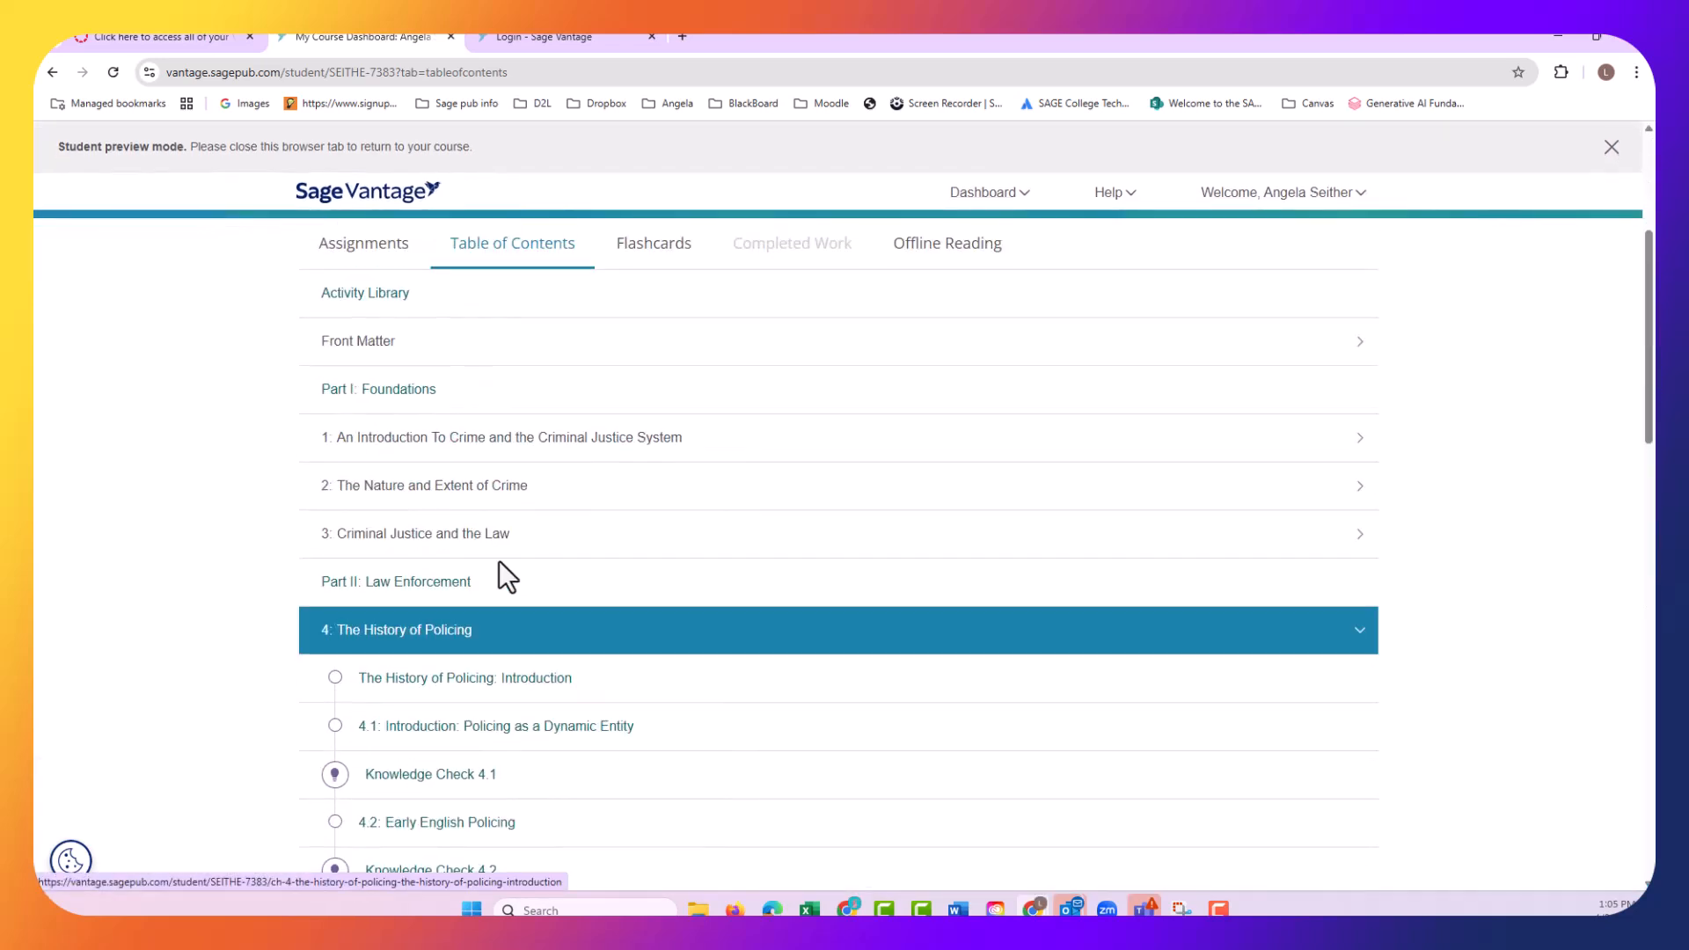
- Examine the chapter flashcards and the Offline Reading options on the student dashboard
left_click(651, 503)
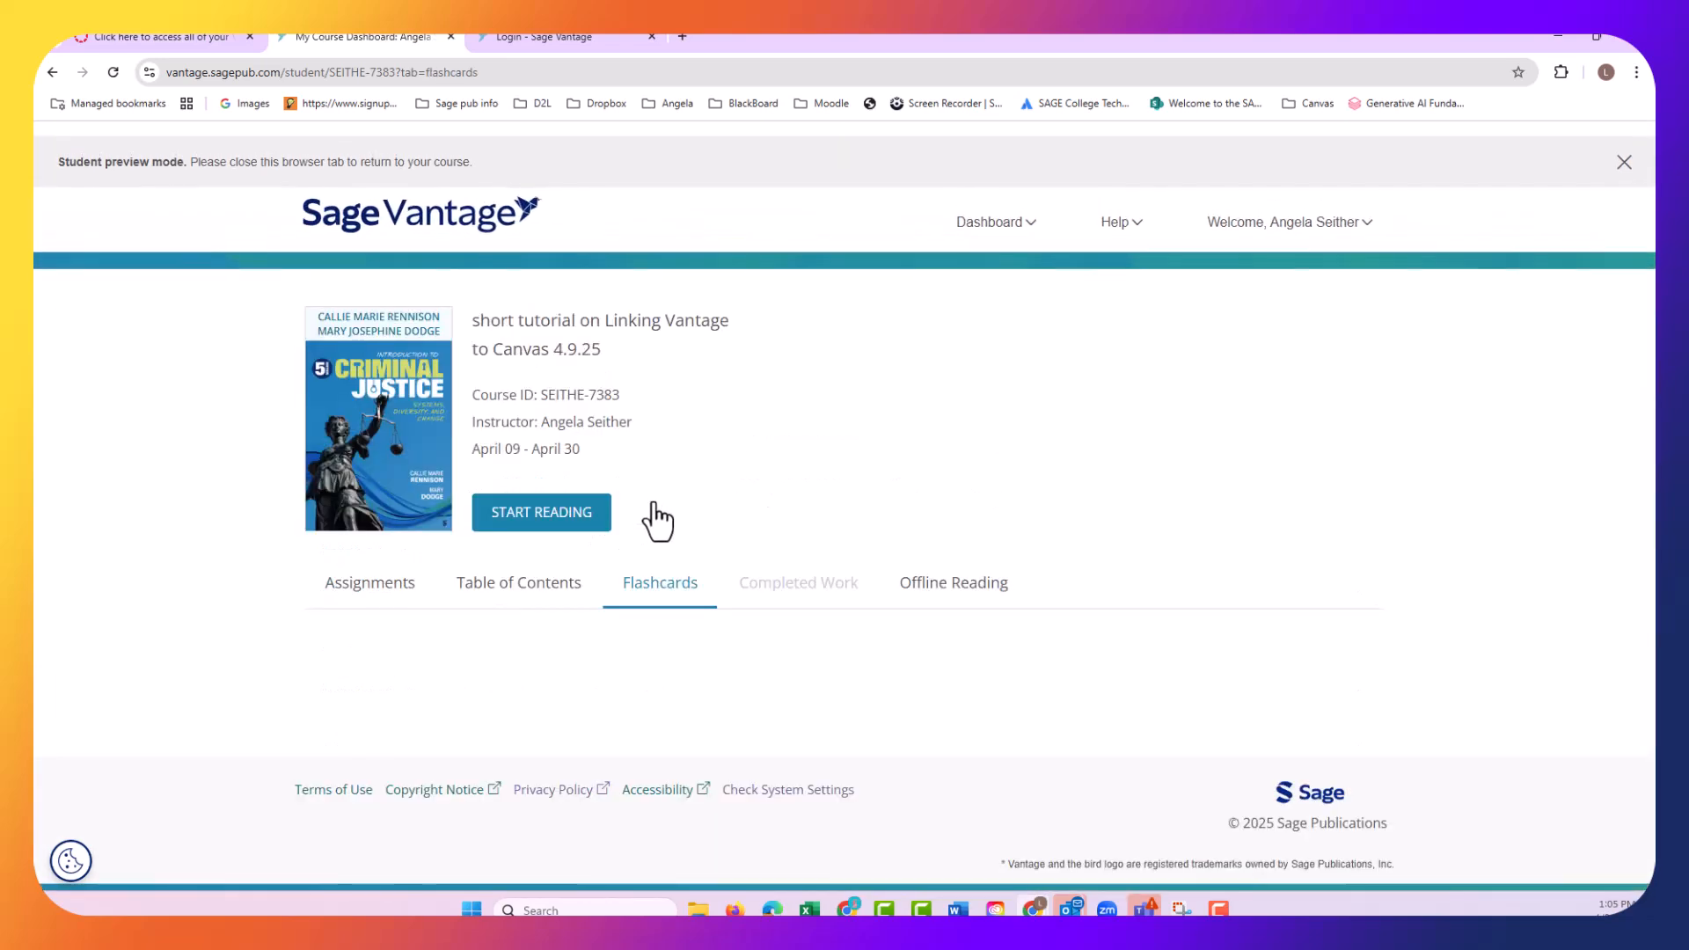
scroll(635, 510, "down", 4)
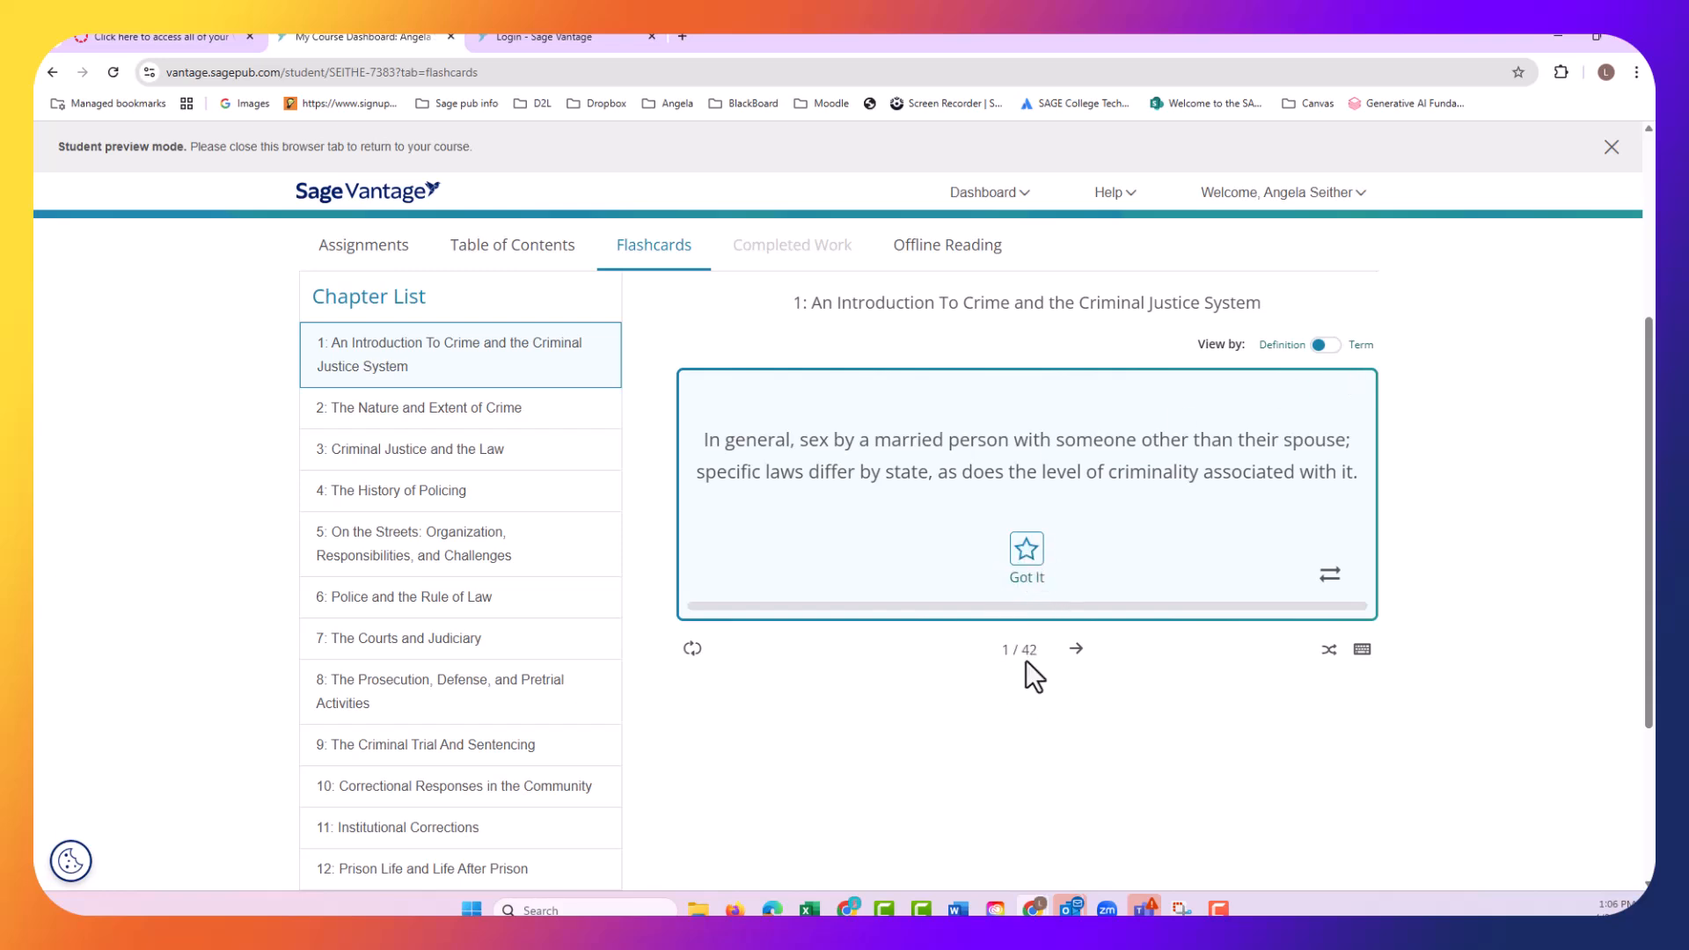
scroll(793, 503, "up", 3)
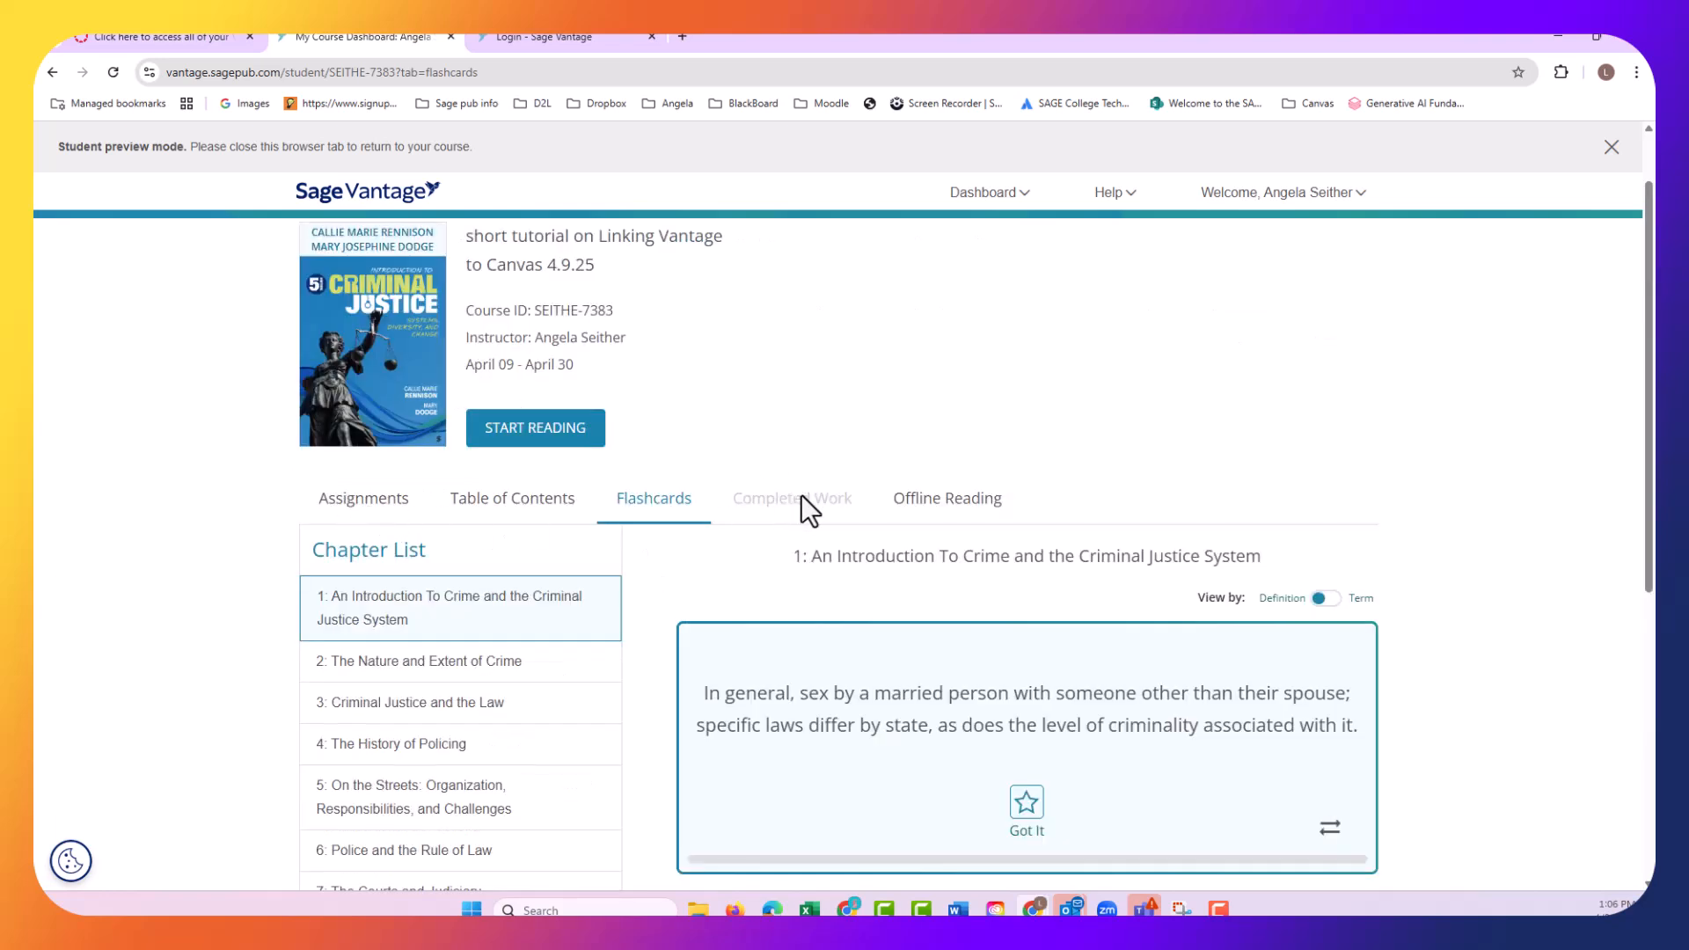
left_click(959, 519)
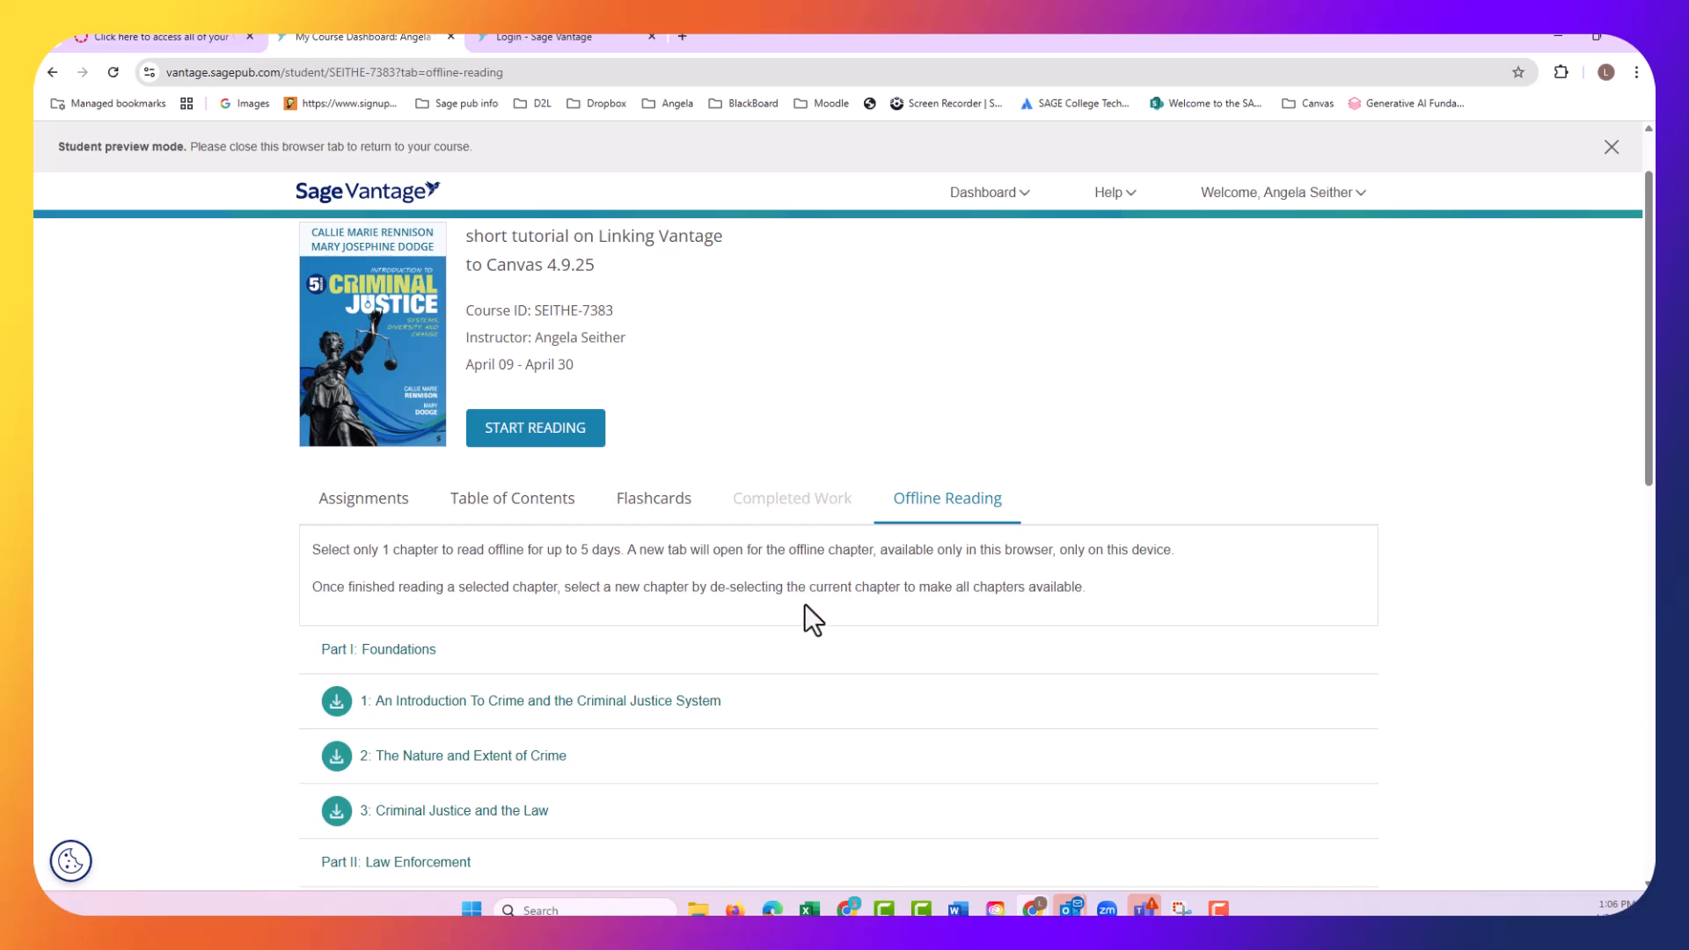
- Return to the Canvas course's assignments and publish Video Activities 1.1, 1.2 and 1.3, Data Activity 1.1 and the Chapter 1 Quiz
left_click(181, 33)
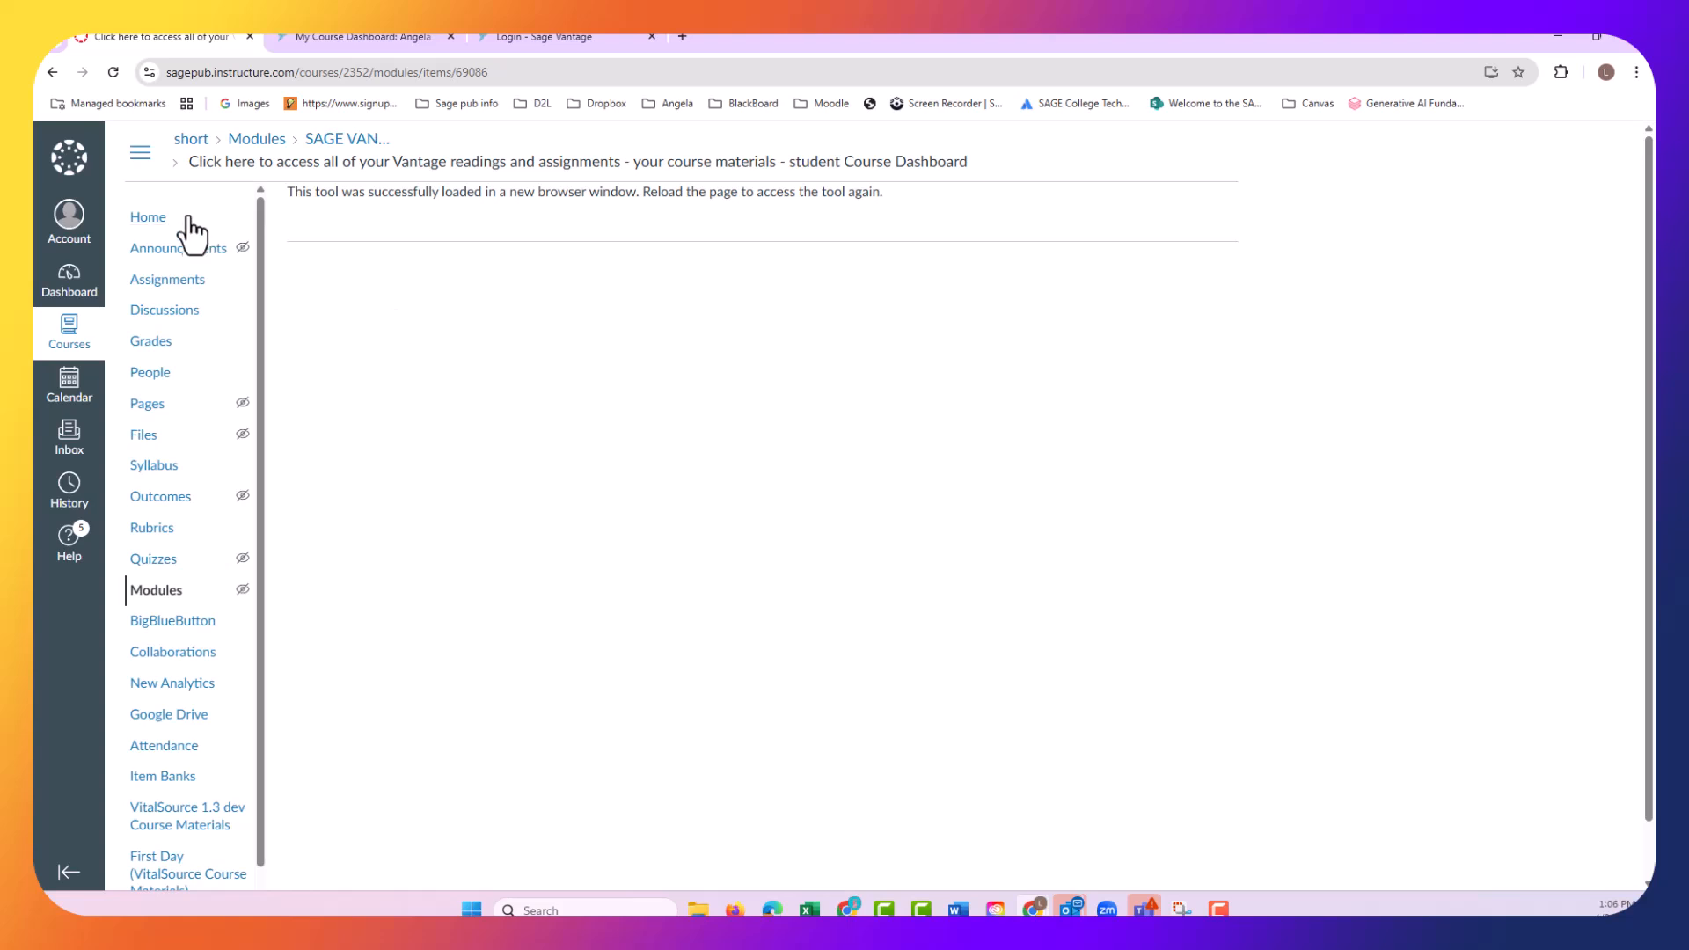
left_click(172, 282)
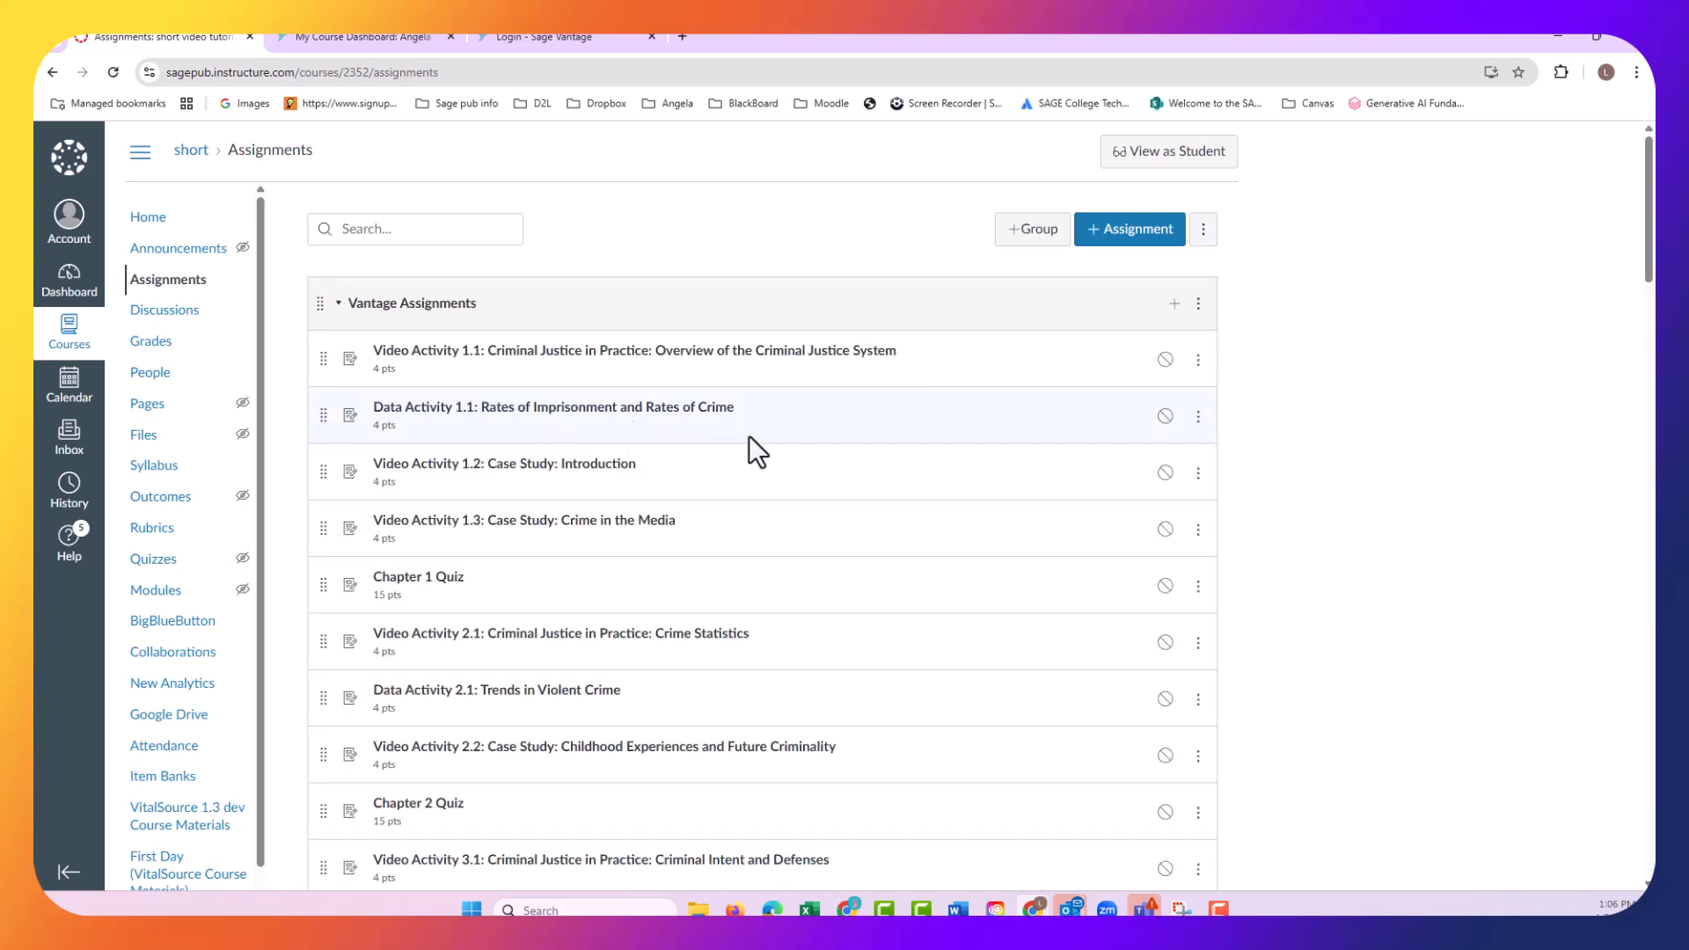
scroll(700, 375, "down", 1)
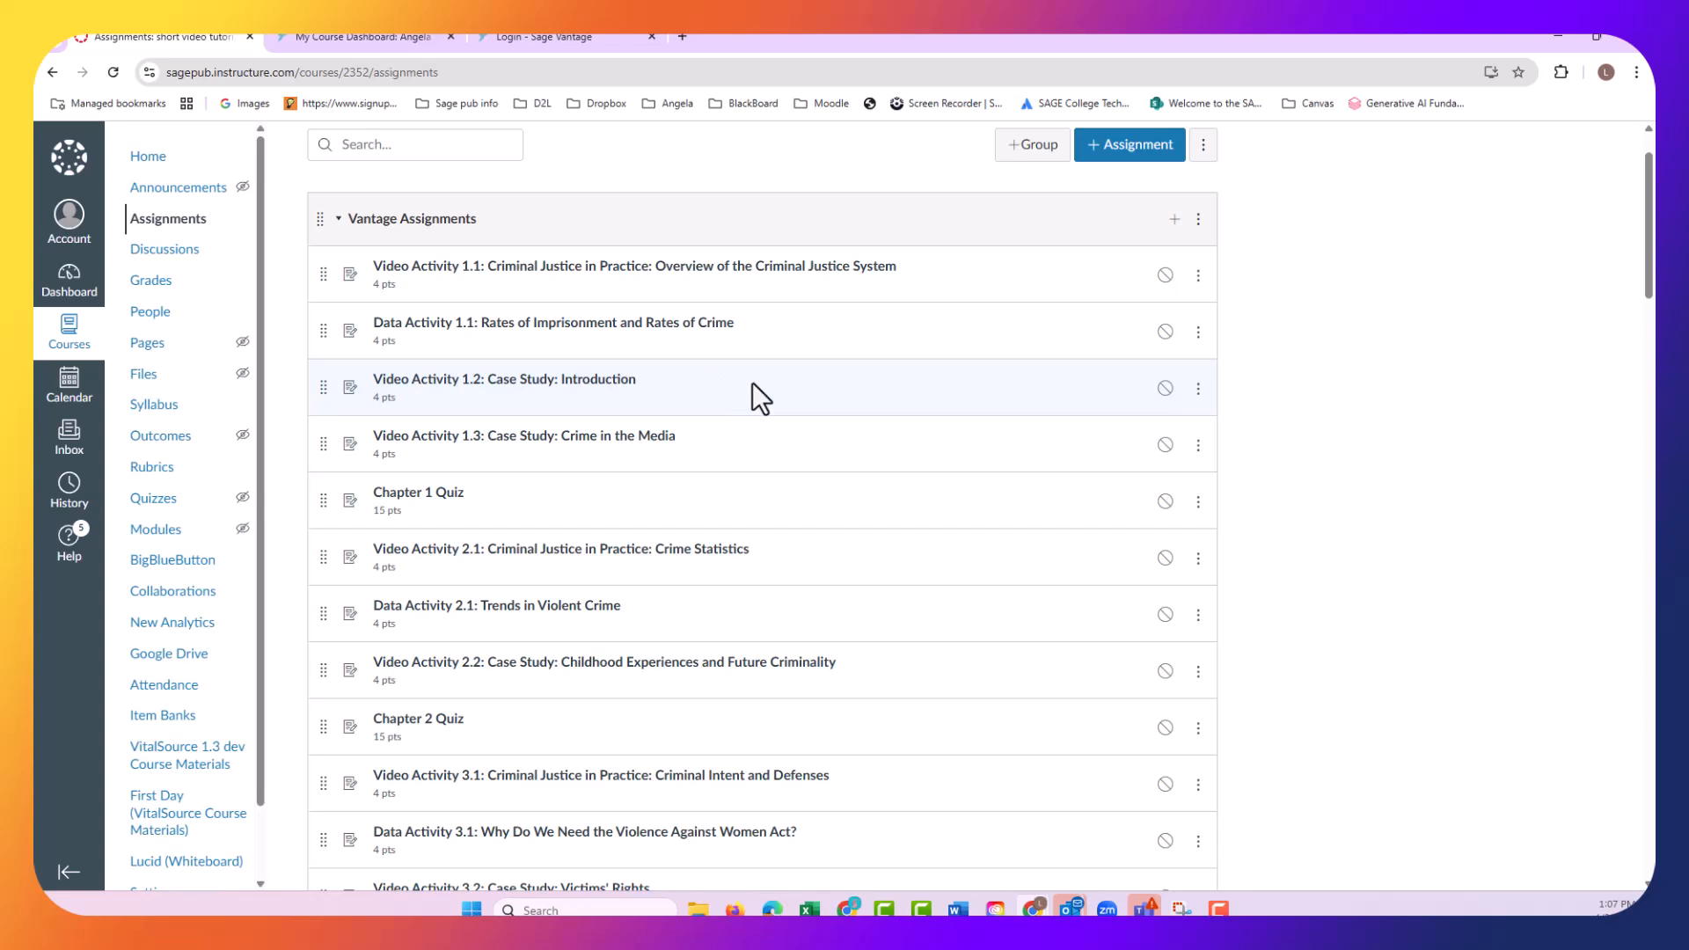
left_click(1165, 275)
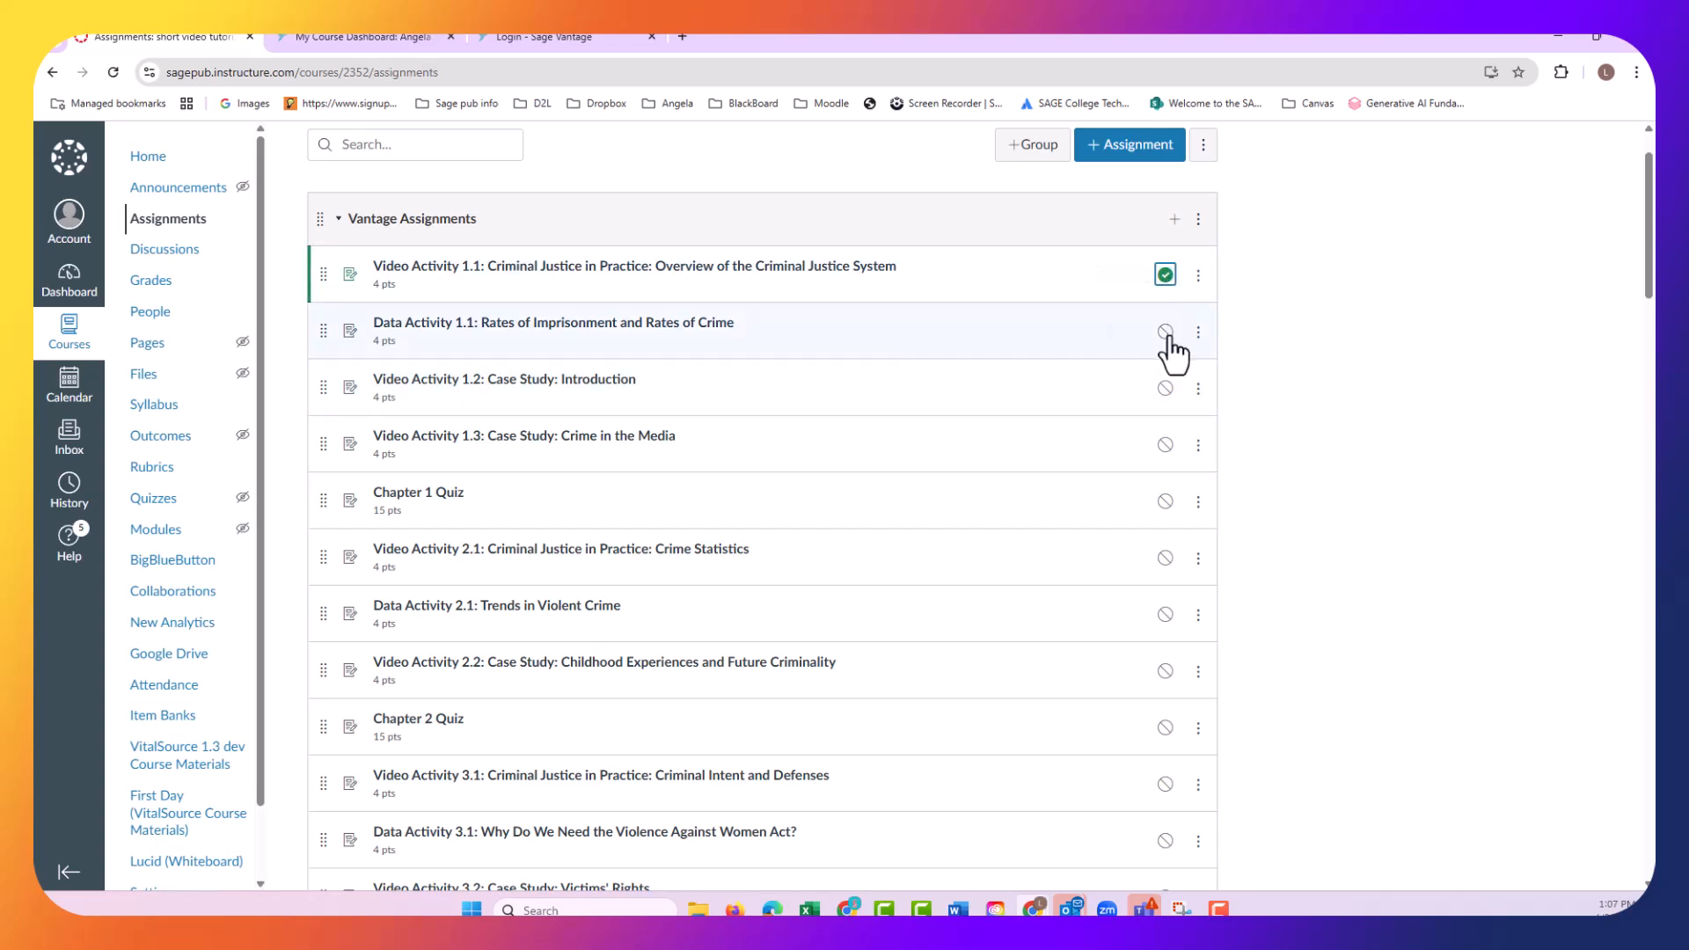
left_click(1165, 331)
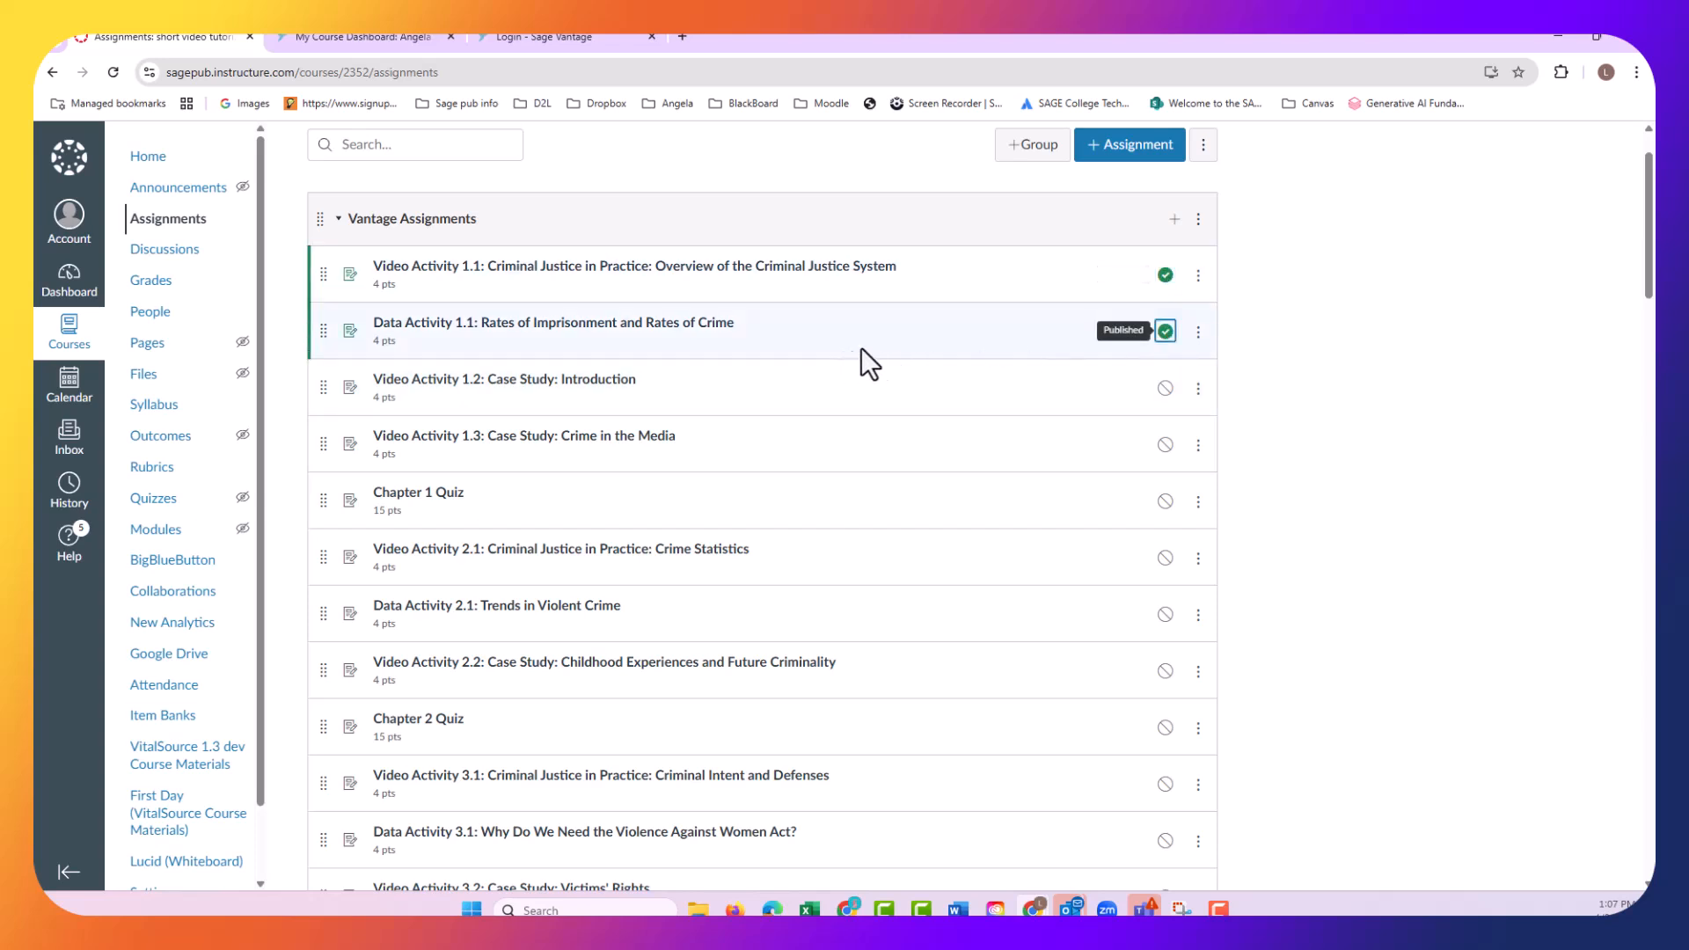
left_click(1164, 388)
left_click(1164, 444)
left_click(1165, 500)
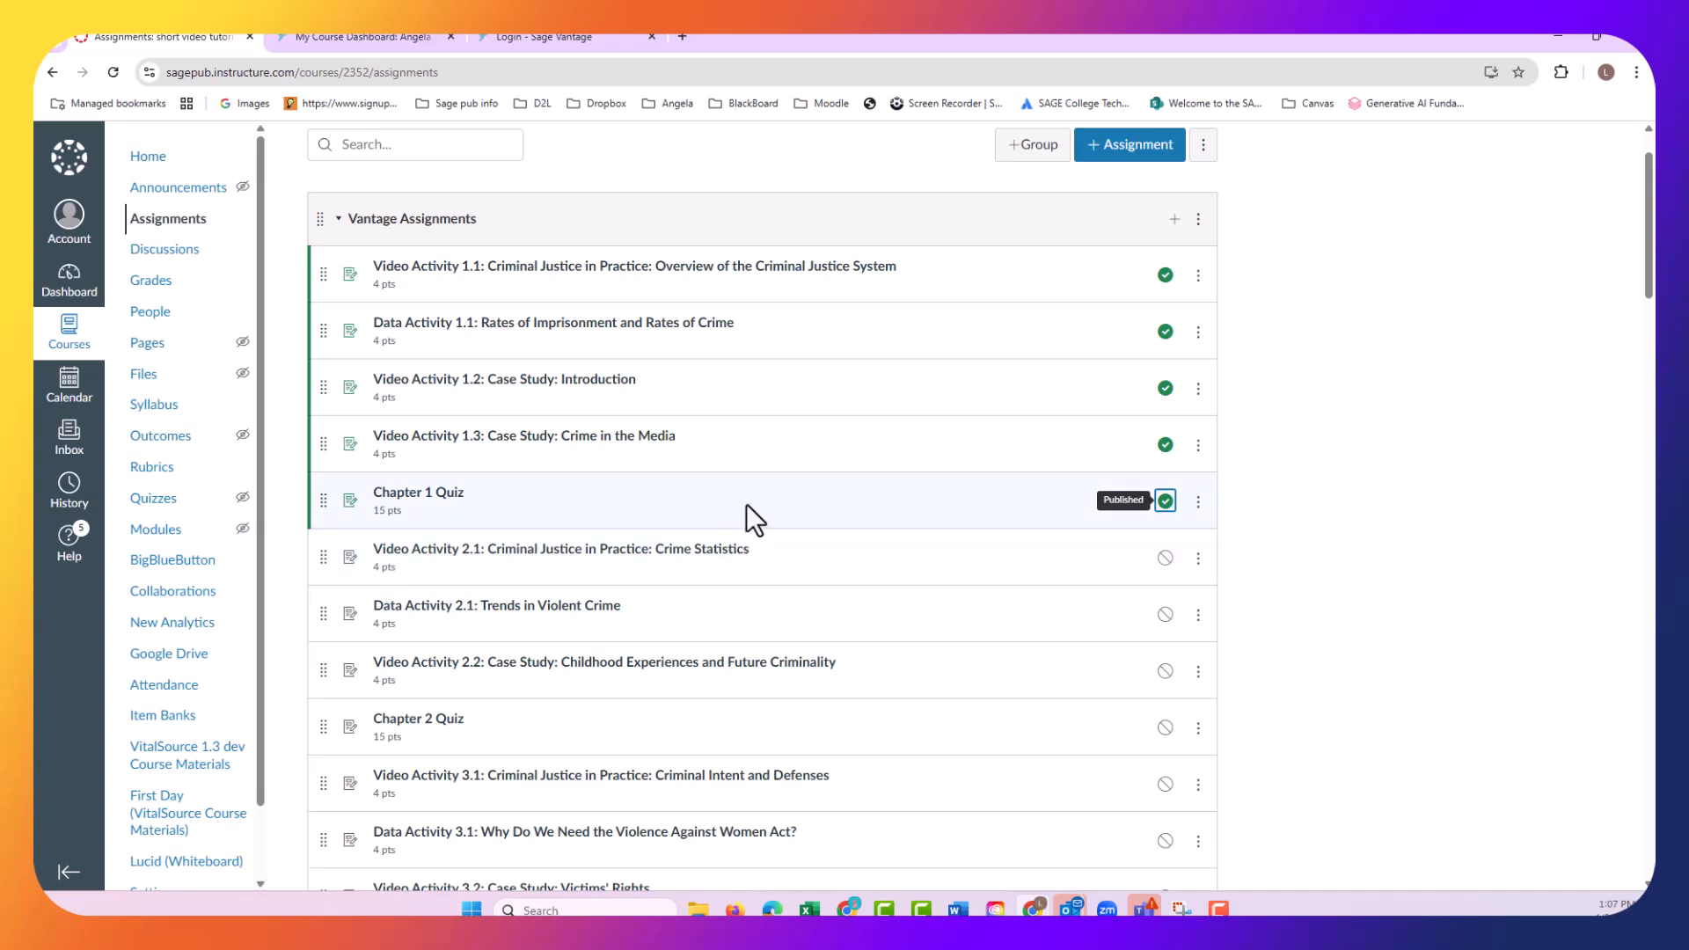
- Open the course gradebook and check the columns for the Vantage assignments
left_click(152, 293)
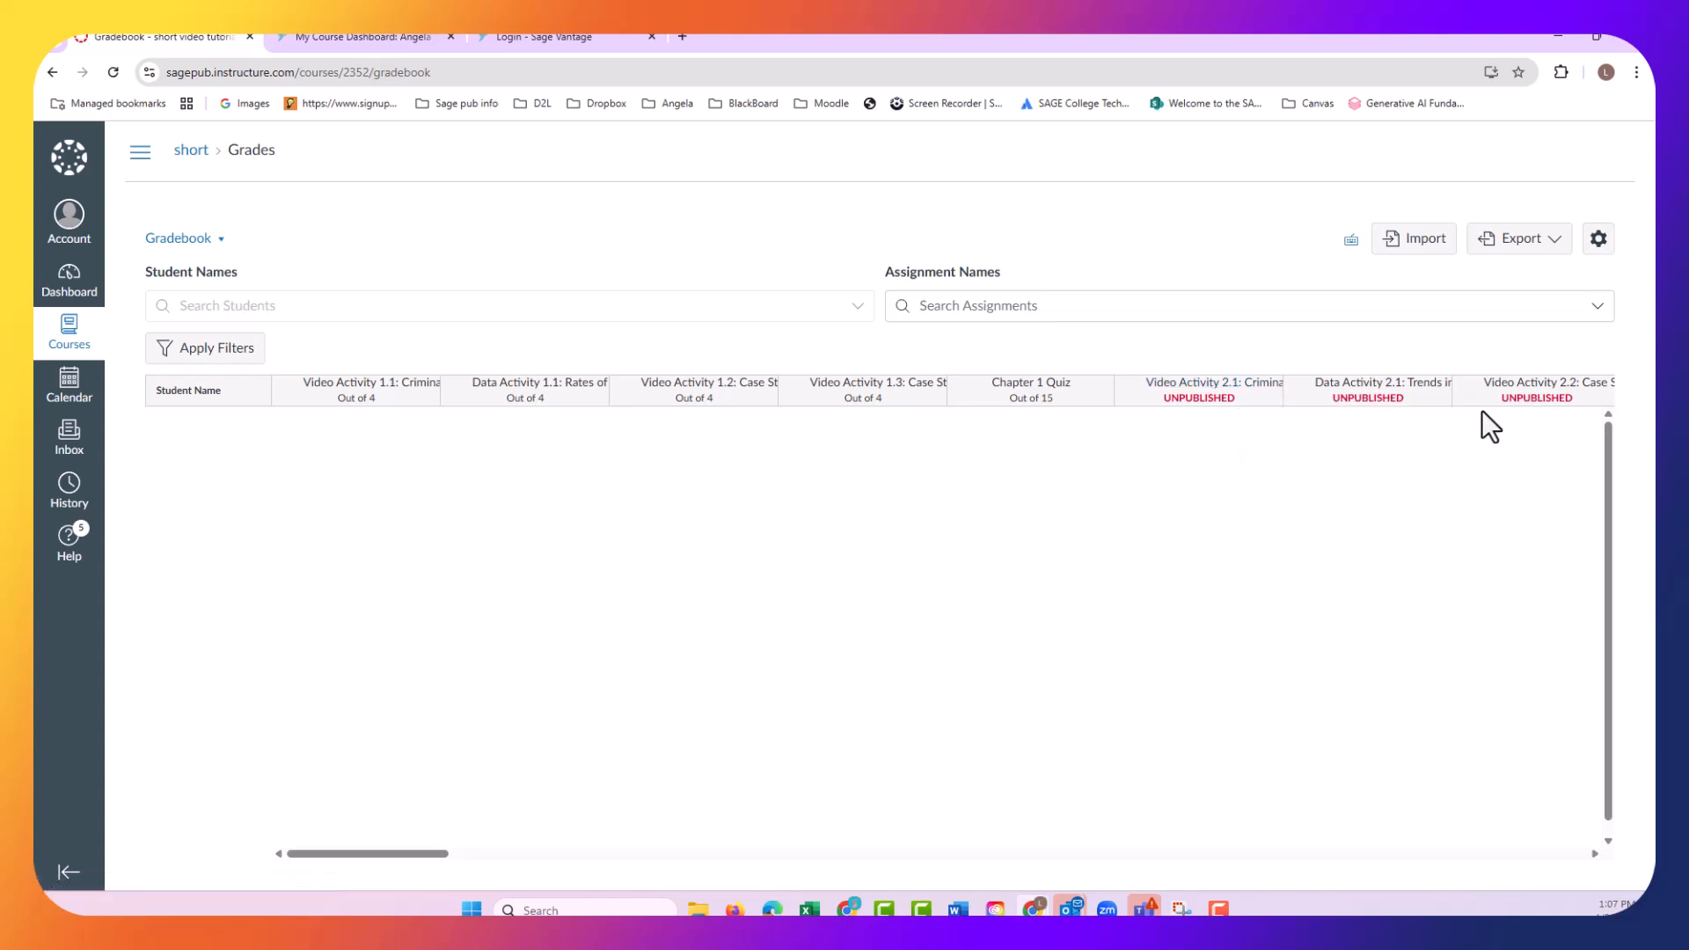
mouse_move(398, 855)
left_mouse_down()
mouse_move(447, 866)
mouse_move(384, 857)
left_mouse_up()
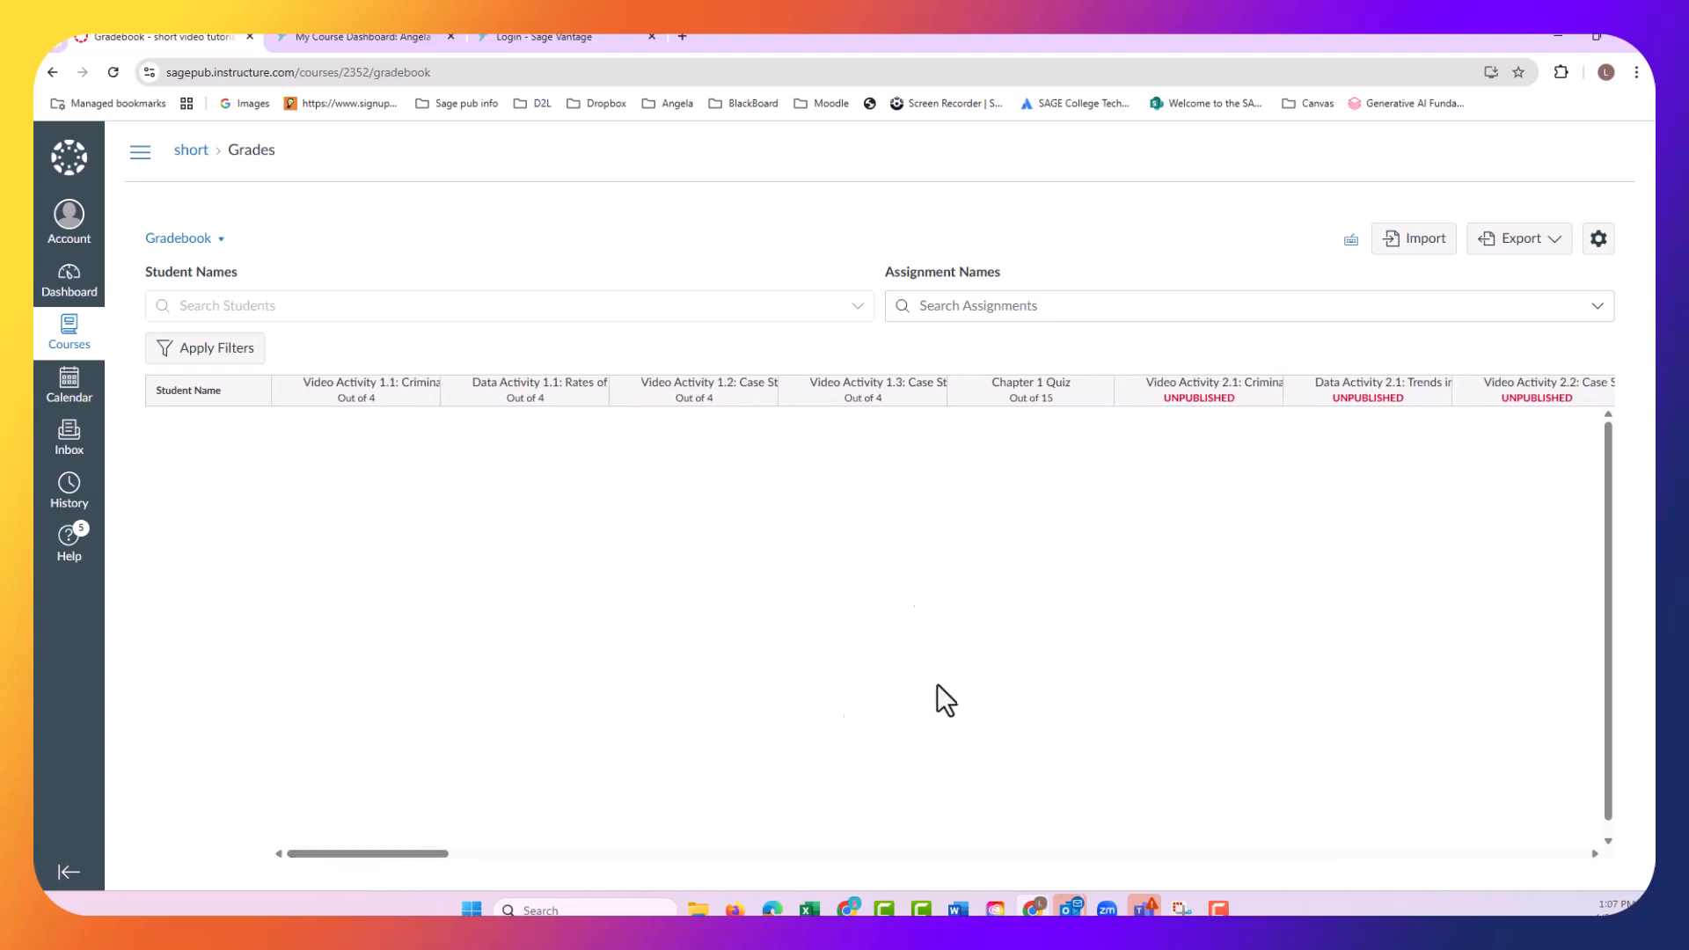